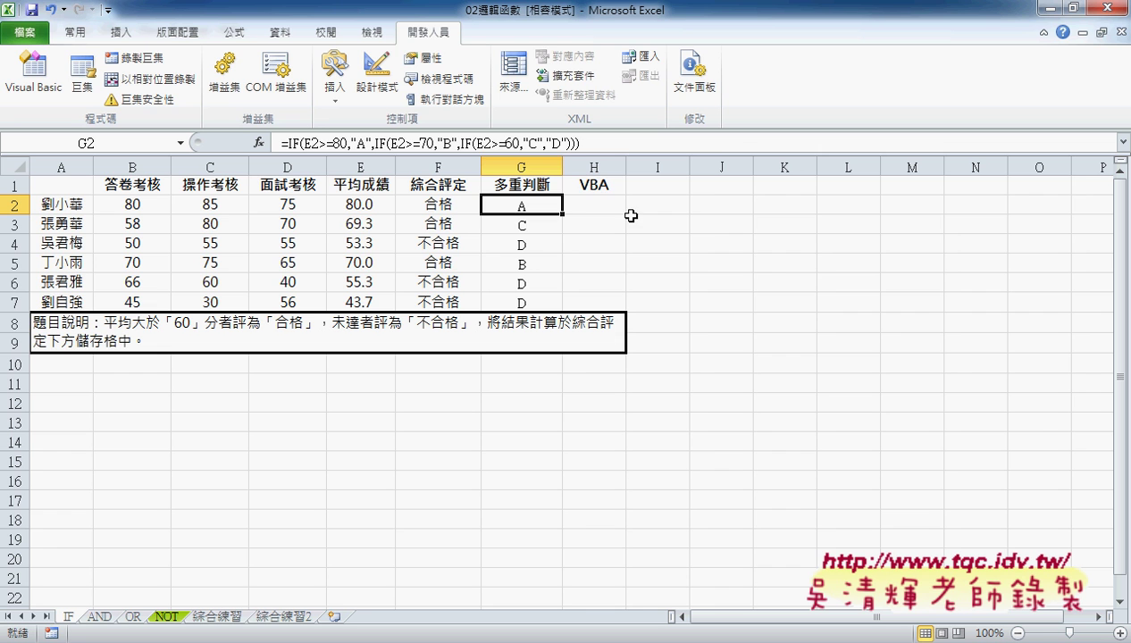
- Select H2:H7 under the VBA heading and launch the Visual Basic editor from the Developer tab
{"action": "left_click", "coordinate": [604, 207]}
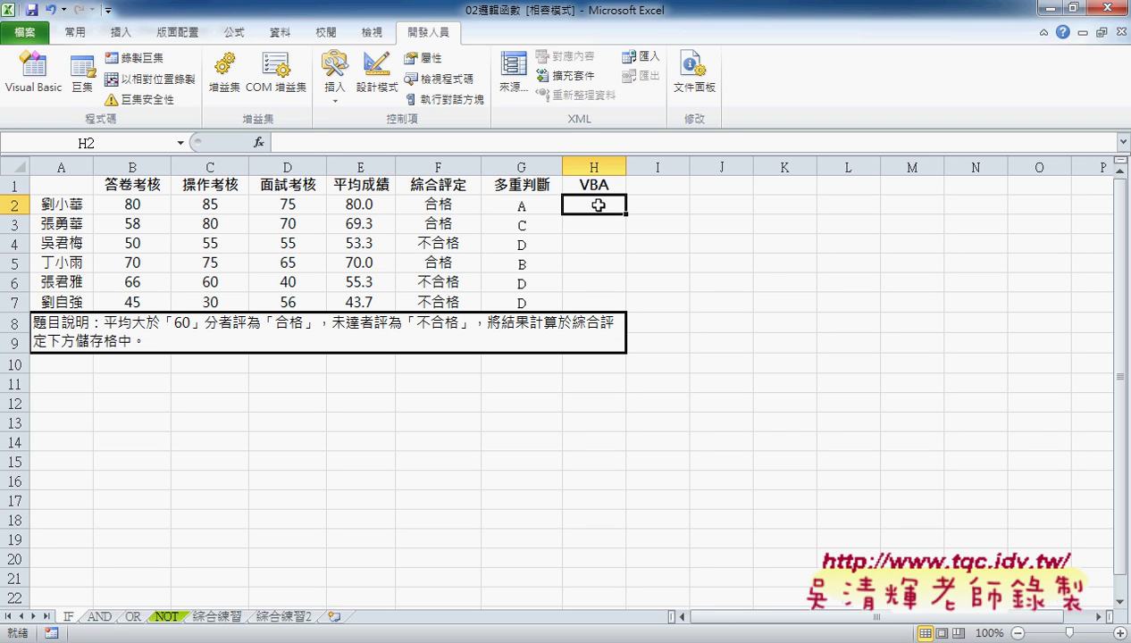
{"action": "left_click_drag", "start_coordinate": [603, 207], "coordinate": [595, 302]}
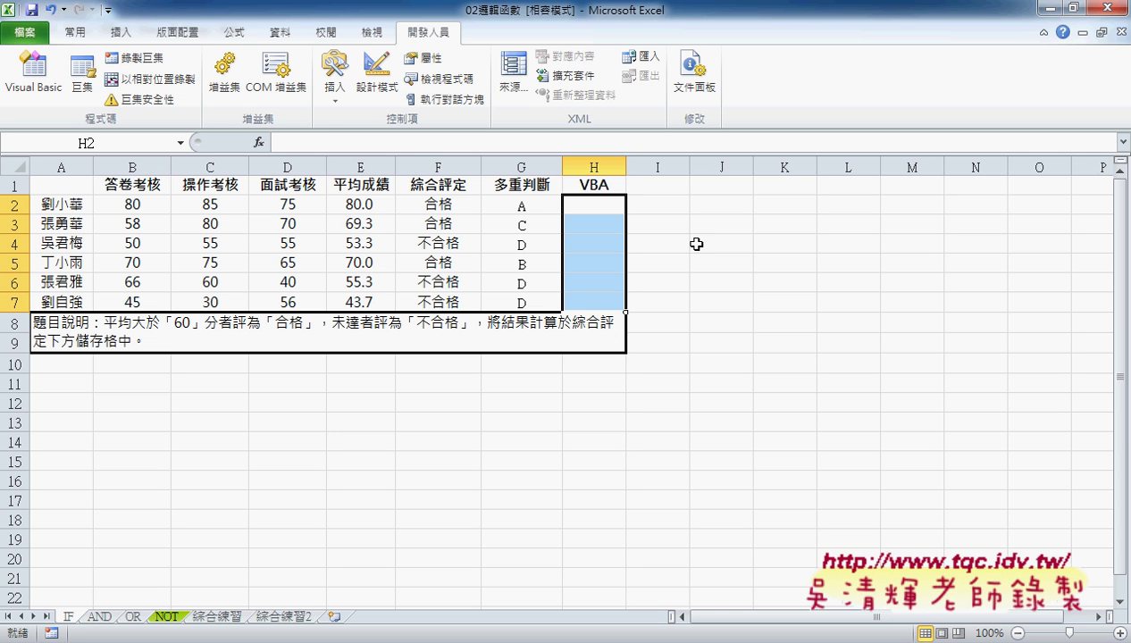
{"action": "left_click", "coordinate": [38, 93]}
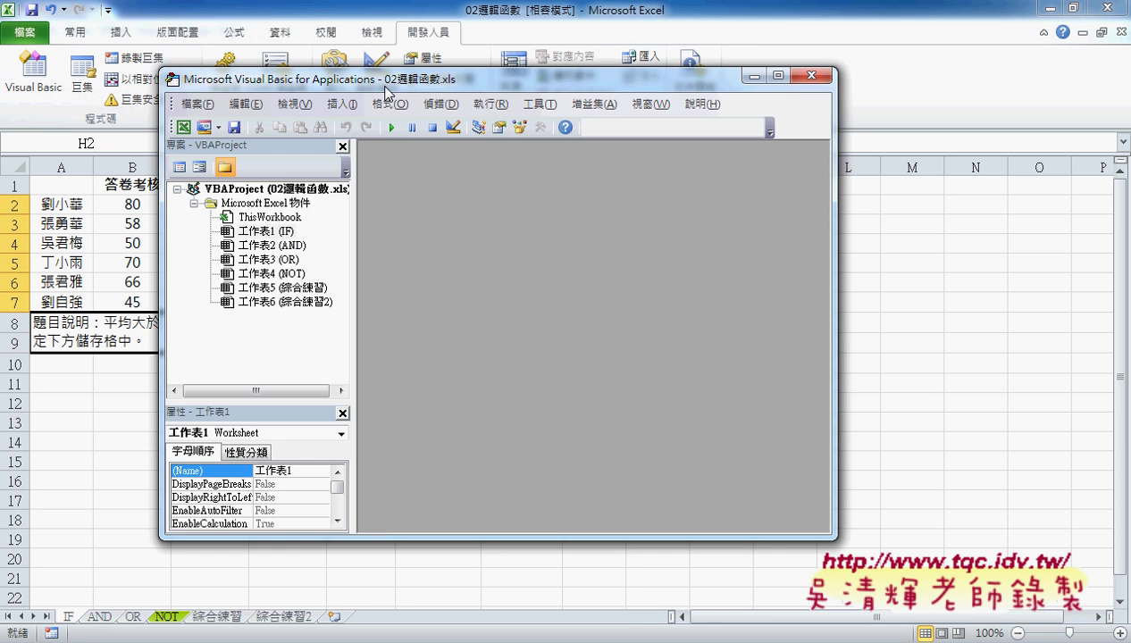
- Shrink the VBA editor, narrow its project pane, and move it right to reveal columns C–H
{"action": "left_click_drag", "start_coordinate": [385, 93], "coordinate": [426, 104]}
{"action": "left_click_drag", "start_coordinate": [211, 91], "coordinate": [211, 88]}
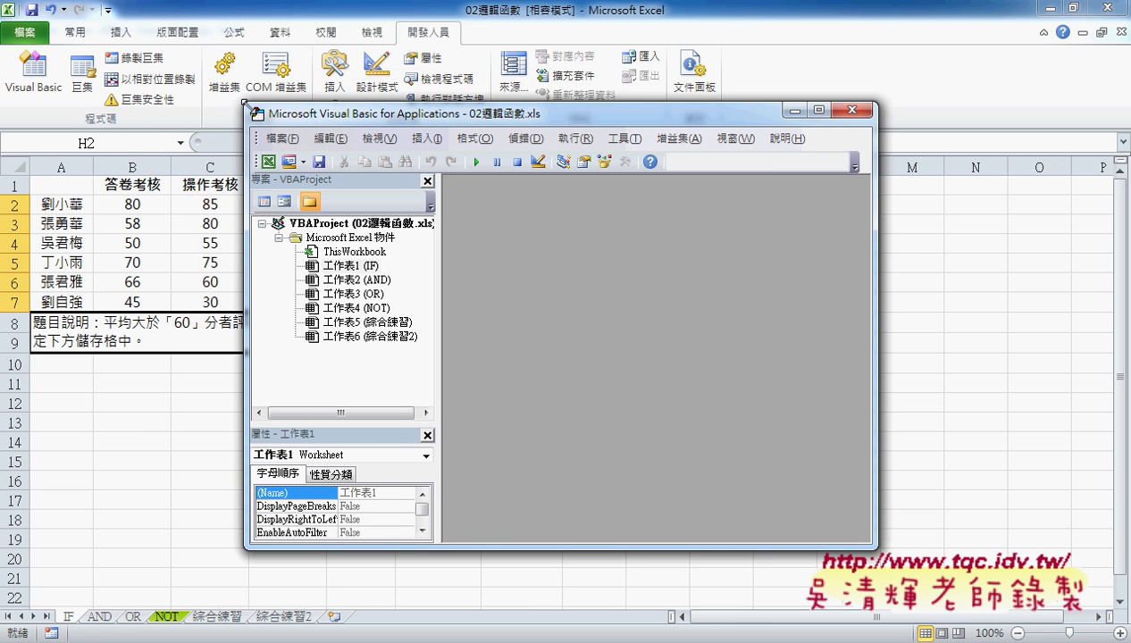
{"action": "left_click_drag", "start_coordinate": [403, 198], "coordinate": [365, 199]}
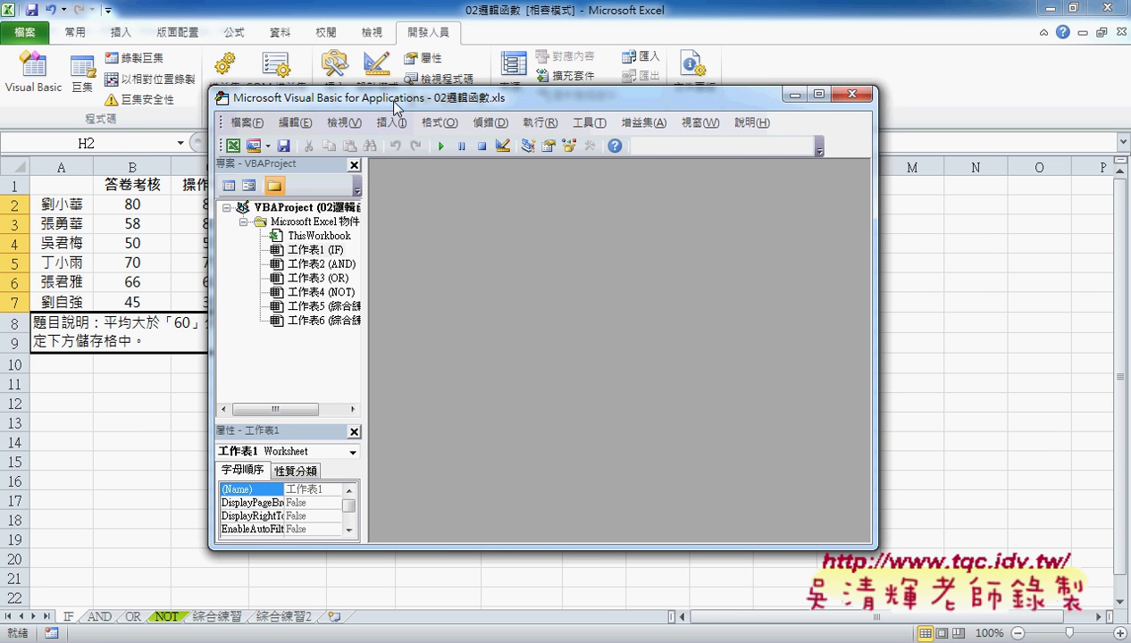
{"action": "left_click_drag", "start_coordinate": [394, 102], "coordinate": [815, 74]}
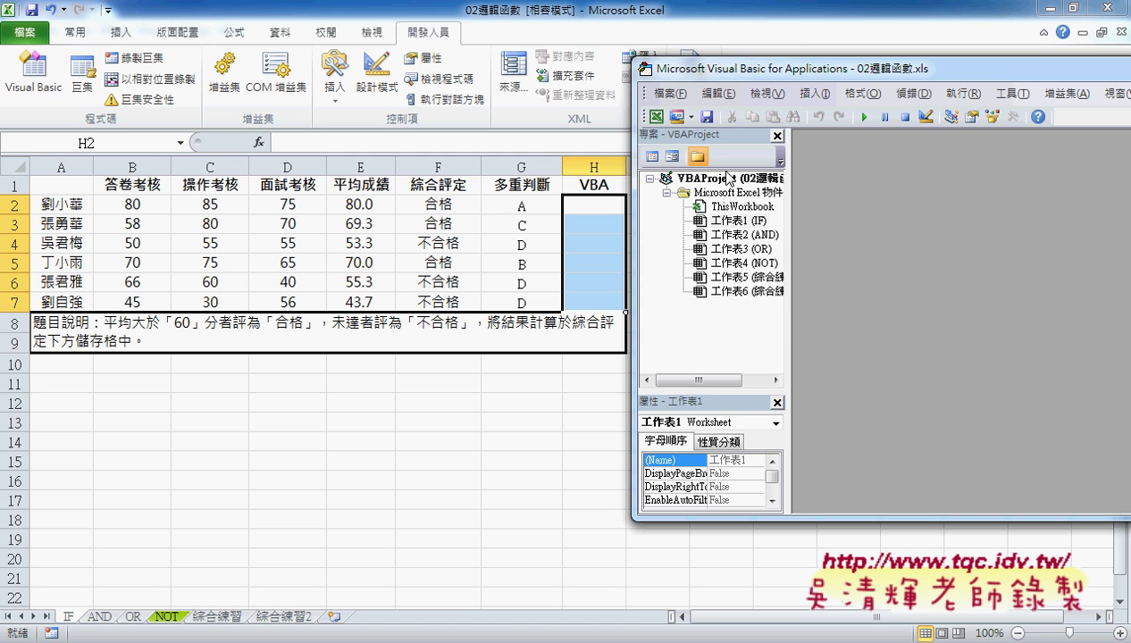
- Insert a new module, Module1, into the VBAProject
{"action": "right_click", "coordinate": [728, 176]}
{"action": "mouse_move", "coordinate": [792, 253]}
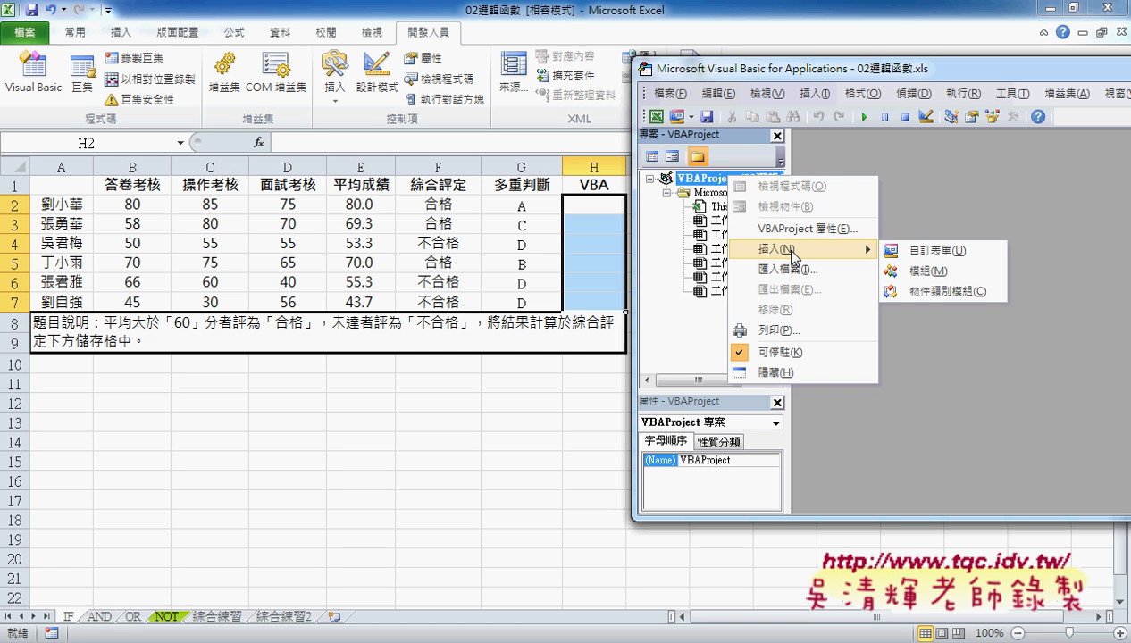
{"action": "left_click", "coordinate": [928, 270]}
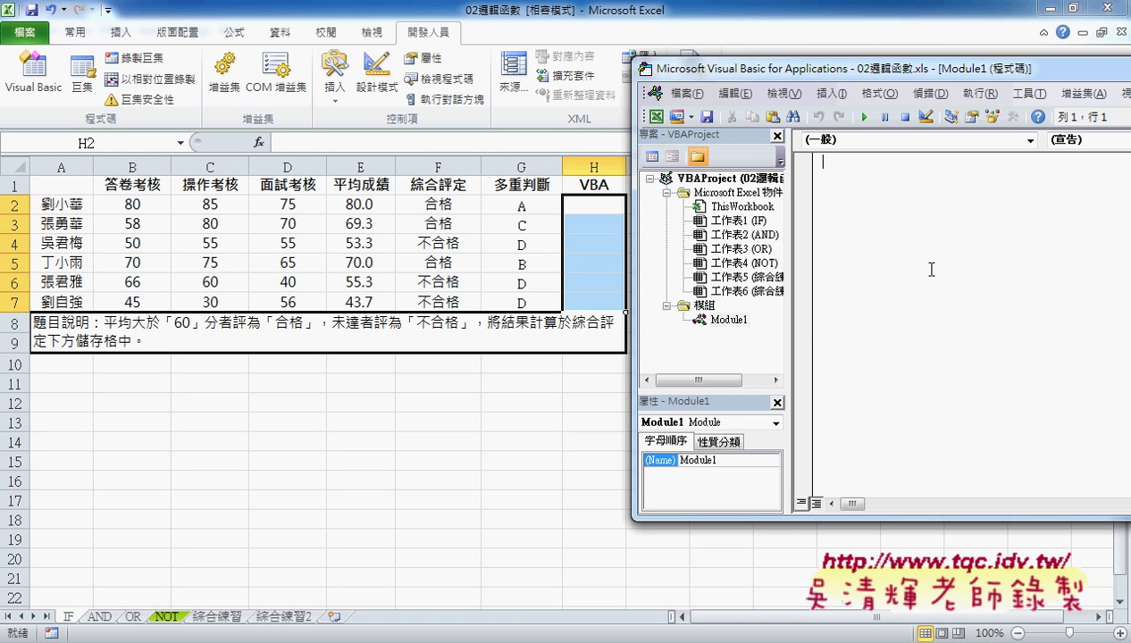
{"action": "right_click", "coordinate": [833, 184]}
- Paste the prepared grading code (清除, 成績, 成績函數, 成績多重) into Module1
{"action": "left_click", "coordinate": [875, 236]}
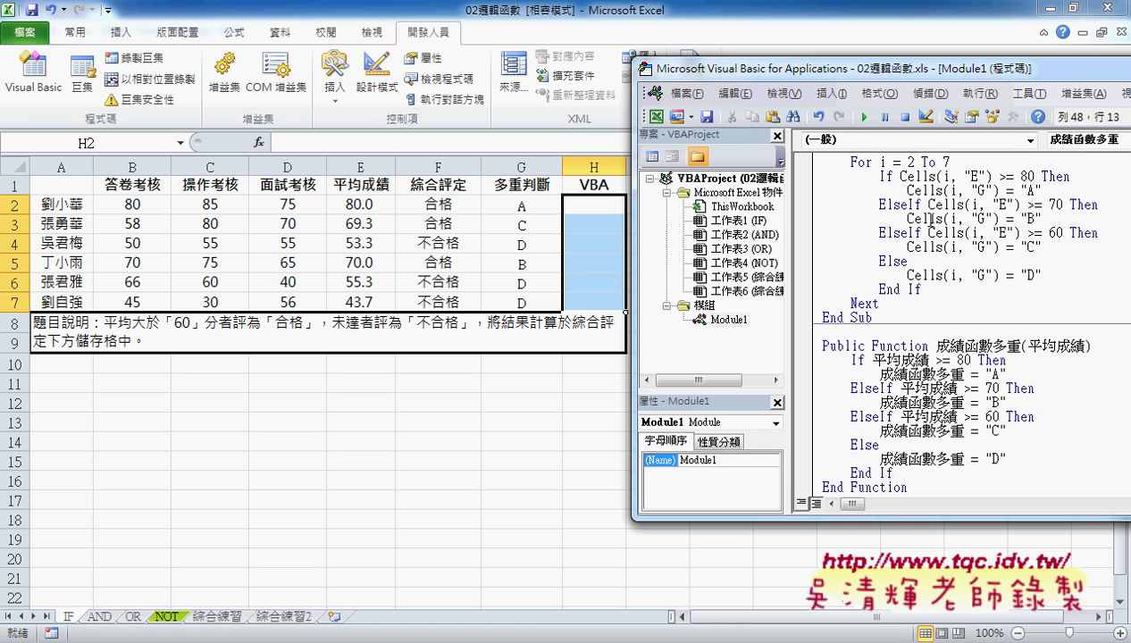
{"action": "scroll", "coordinate": [929, 220], "scroll_direction": "up", "scroll_amount": 7}
{"action": "scroll", "coordinate": [929, 219], "scroll_direction": "up", "scroll_amount": 1}
{"action": "left_click", "coordinate": [932, 188]}
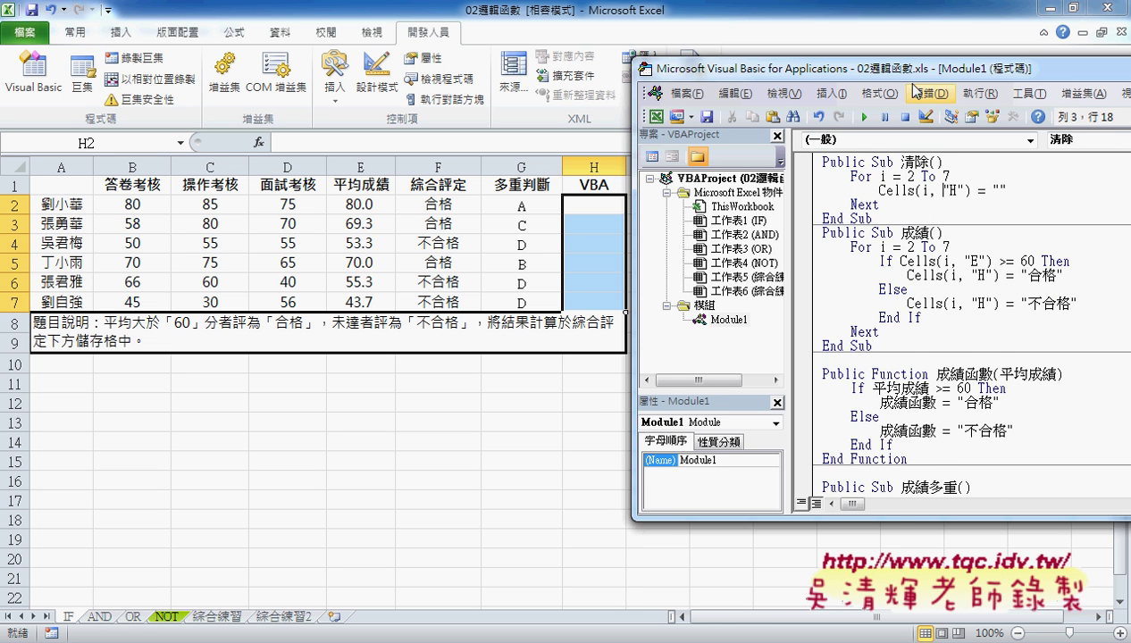
{"action": "left_click_drag", "start_coordinate": [920, 72], "coordinate": [956, 69]}
- Run 成績 to fill H2:H7 with 合格/不合格, then run 清除 to empty it
{"action": "left_click", "coordinate": [985, 275]}
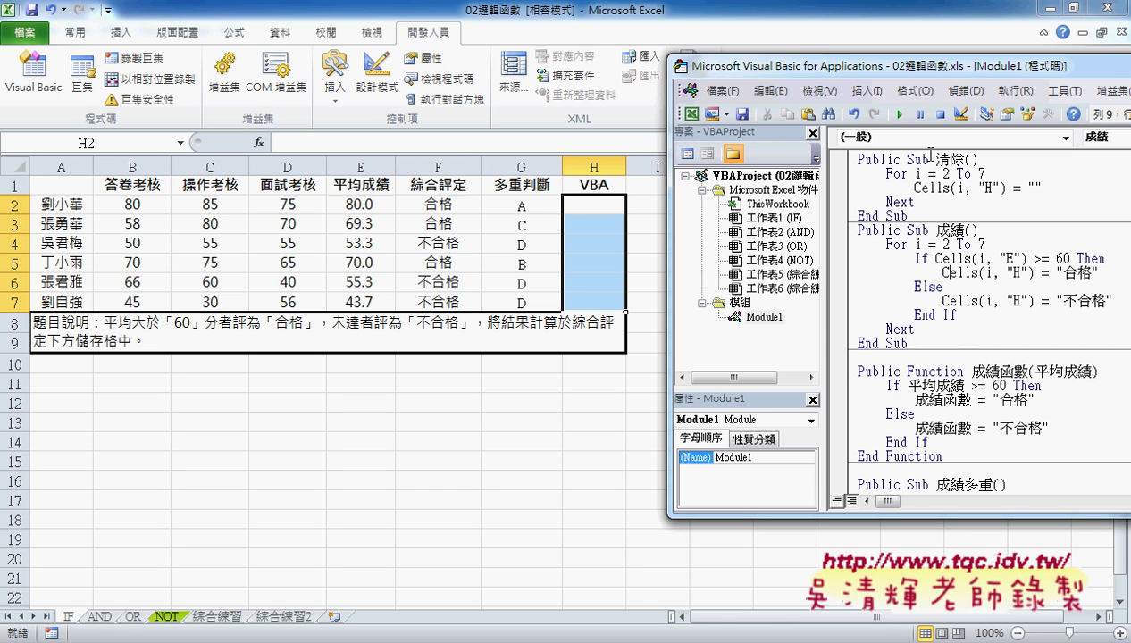
{"action": "left_click", "coordinate": [899, 114]}
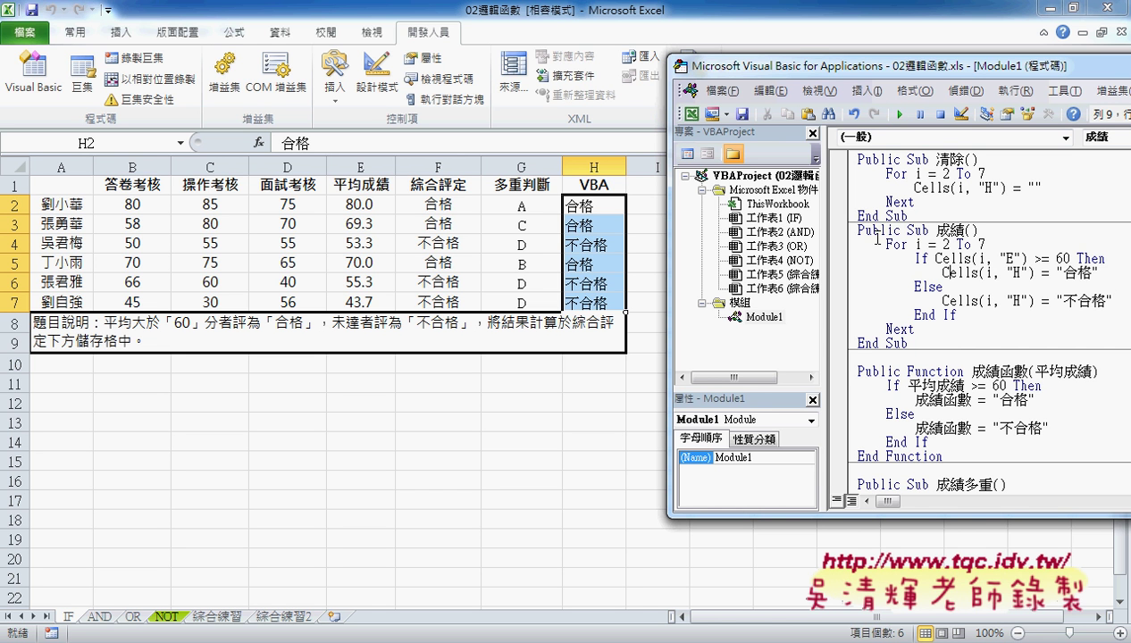
{"action": "left_click", "coordinate": [922, 175]}
{"action": "left_click", "coordinate": [899, 115]}
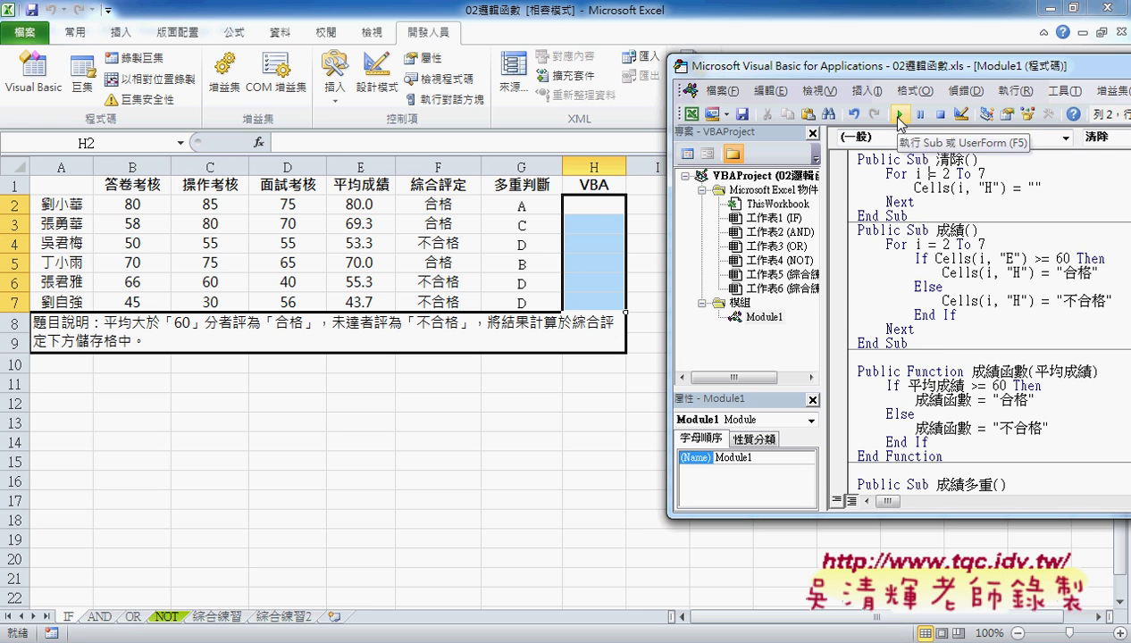
- Scroll through the 成績函數 function code to review it
{"action": "left_click", "coordinate": [930, 382]}
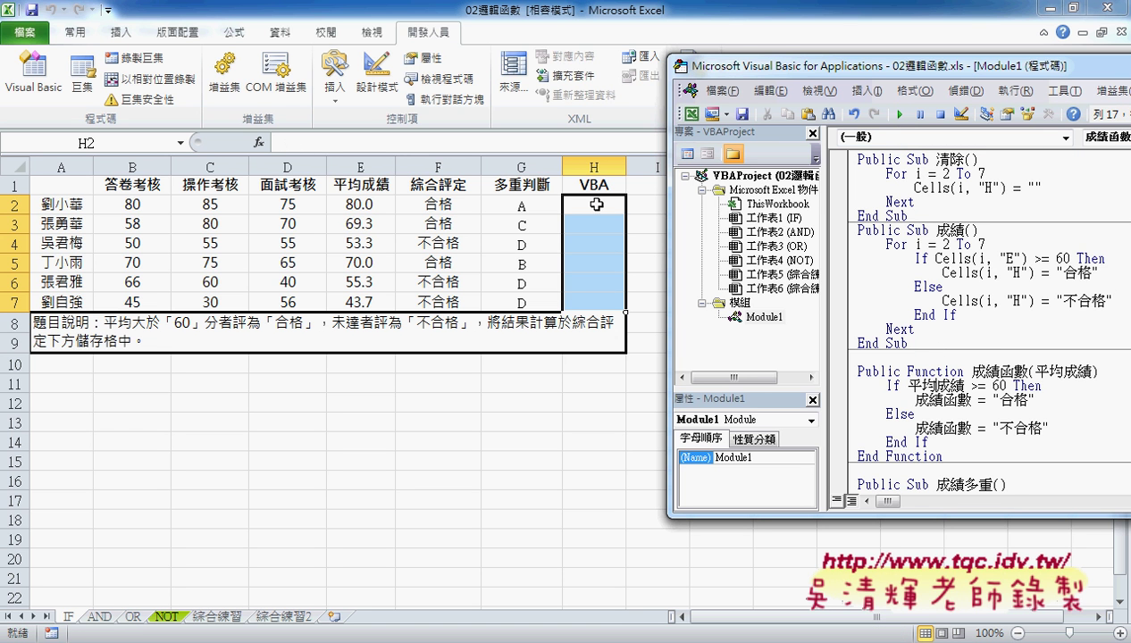
{"action": "scroll", "coordinate": [952, 387], "scroll_direction": "down", "scroll_amount": 2}
{"action": "scroll", "coordinate": [952, 387], "scroll_direction": "down", "scroll_amount": 1}
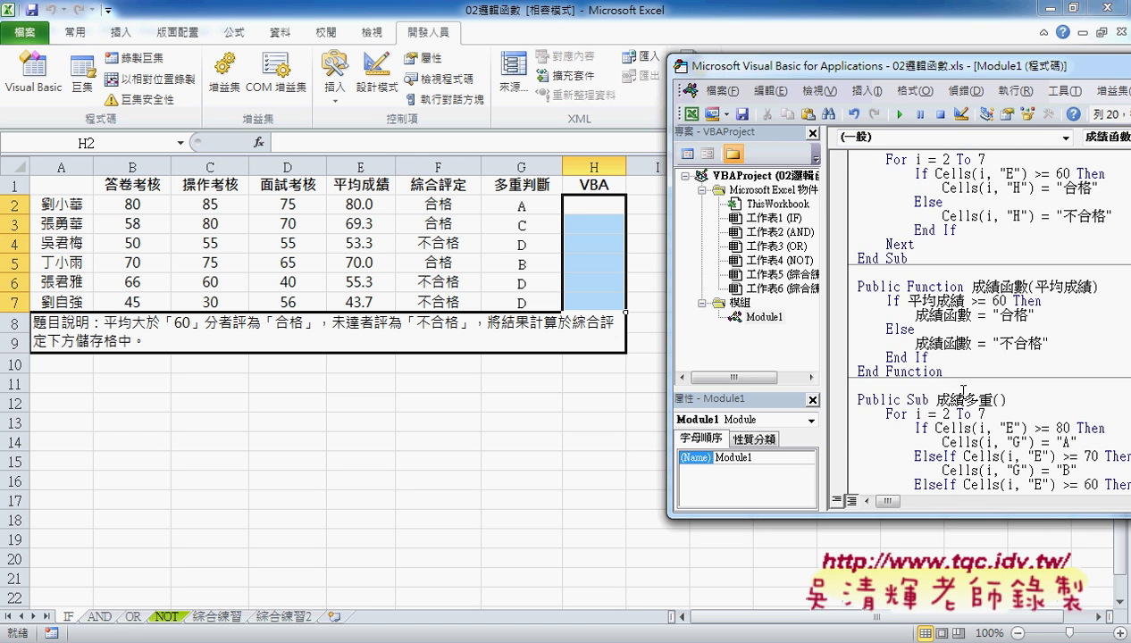
{"action": "scroll", "coordinate": [952, 387], "scroll_direction": "down", "scroll_amount": 1}
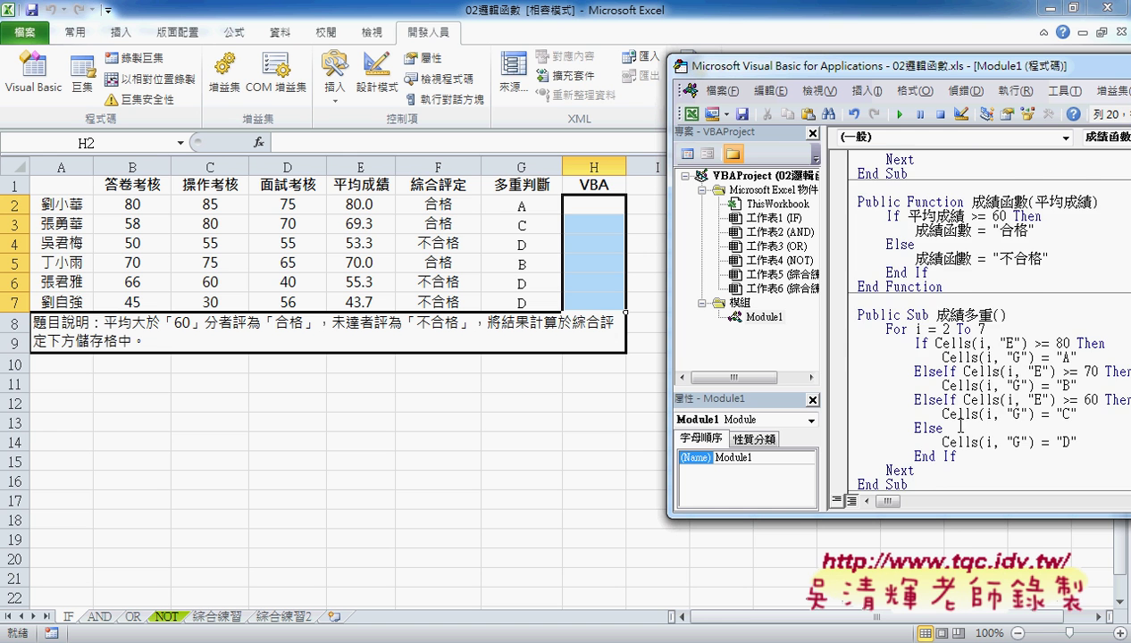
{"action": "scroll", "coordinate": [960, 427], "scroll_direction": "up", "scroll_amount": 2}
{"action": "scroll", "coordinate": [960, 427], "scroll_direction": "up", "scroll_amount": 2}
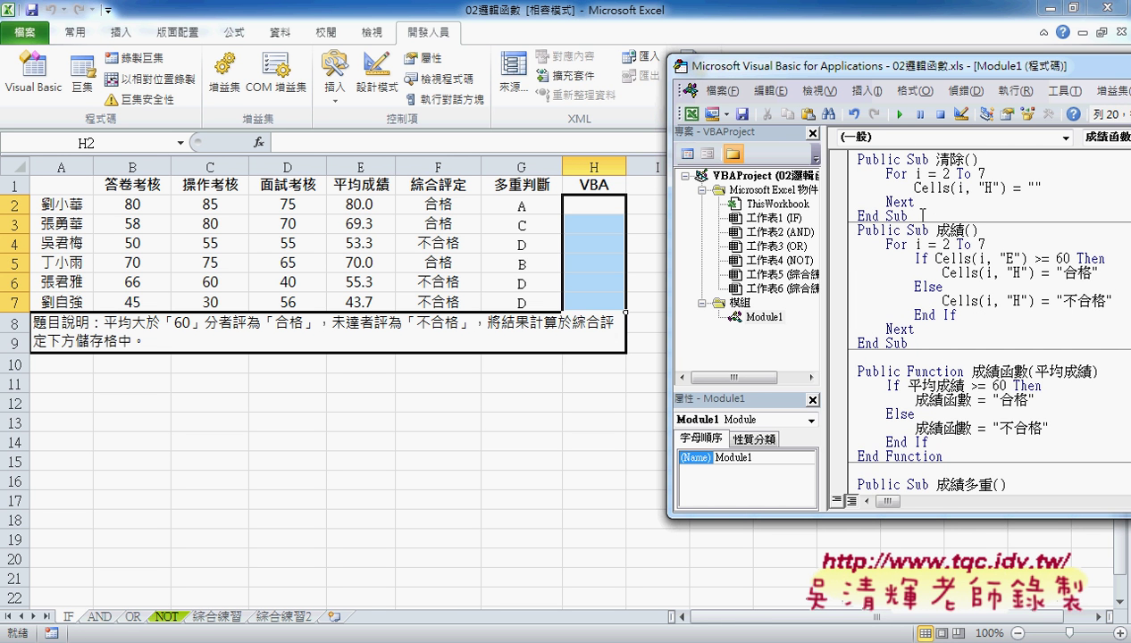
- Delete the old 清除 macro code from Module1
{"action": "left_click_drag", "start_coordinate": [907, 216], "coordinate": [842, 158]}
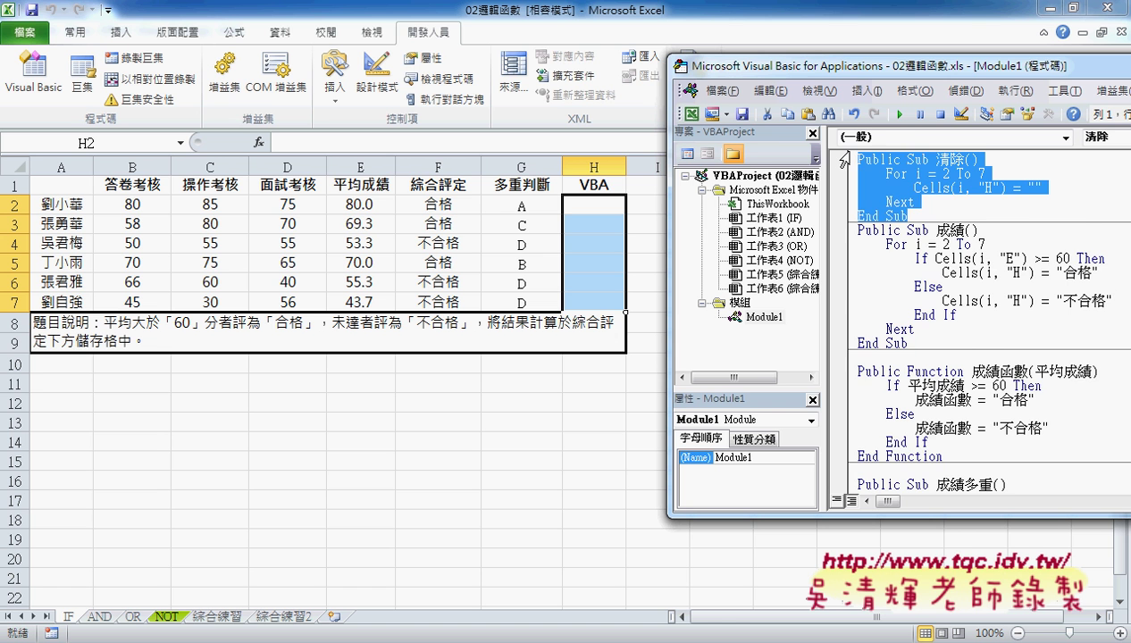
{"action": "key", "text": "Delete"}
{"action": "key", "text": "Return"}
{"action": "key", "text": "Return"}
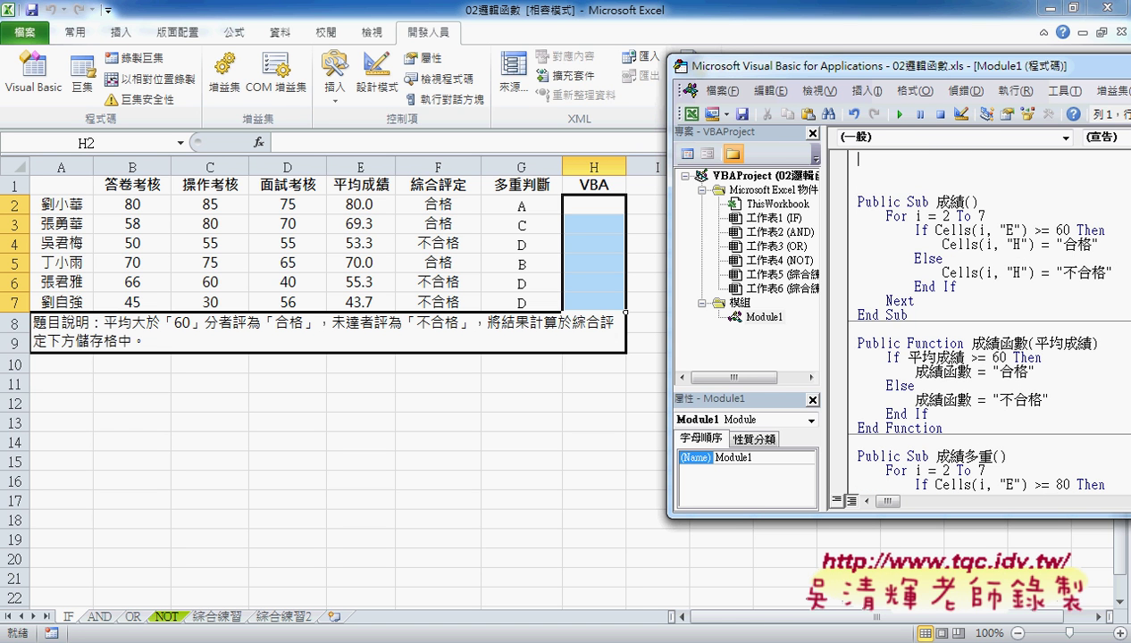
- Add a new Public Sub named 清除 through the Insert Procedure dialog
{"action": "left_click", "coordinate": [865, 90]}
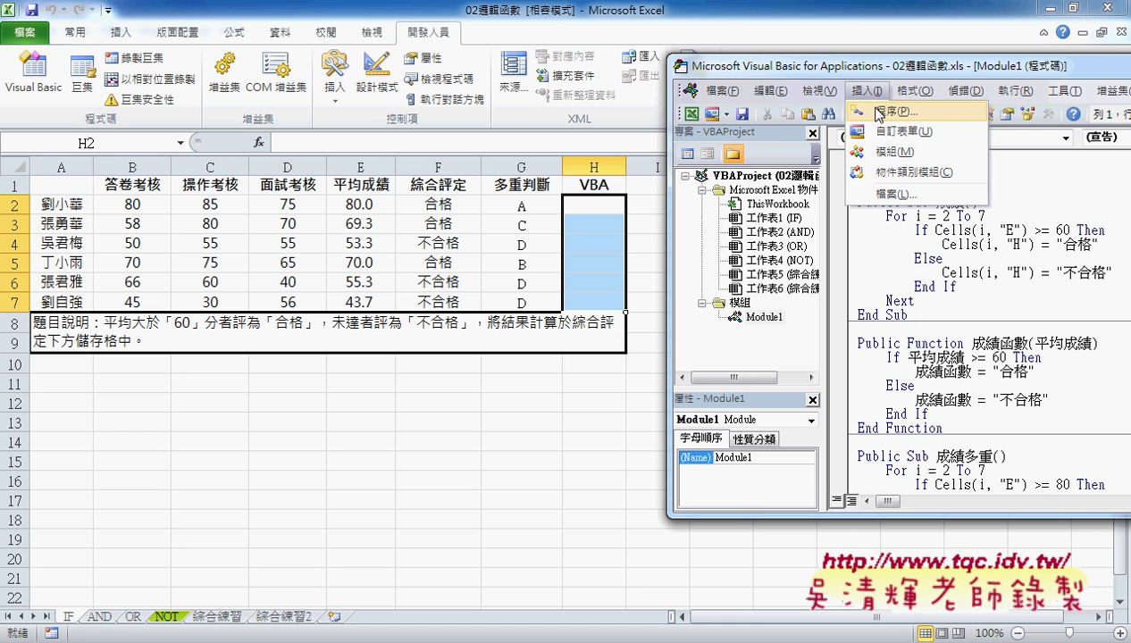
{"action": "left_click", "coordinate": [887, 111]}
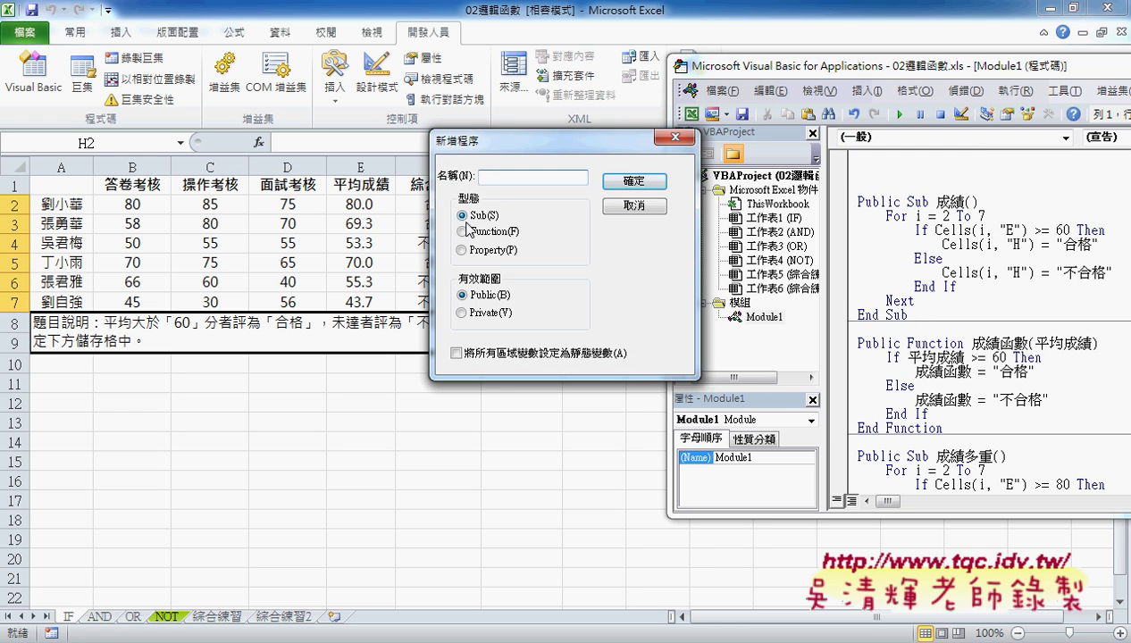
{"action": "left_click_drag", "start_coordinate": [515, 139], "coordinate": [732, 180]}
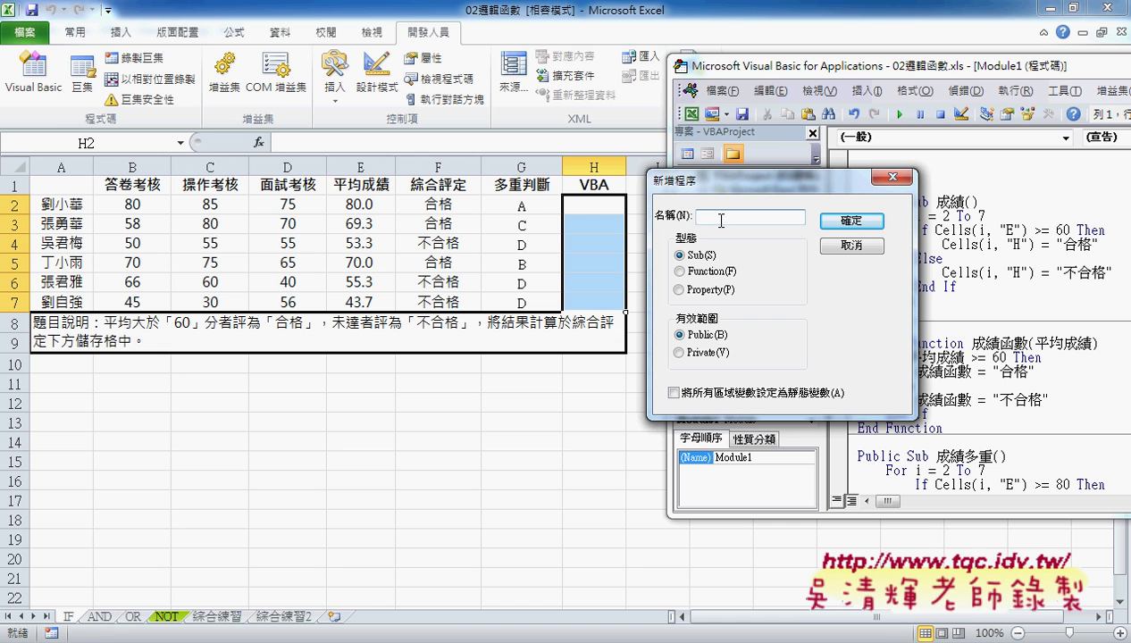
{"action": "type", "text": "ㄔ"}
{"action": "type", "text": "滿"}
{"action": "type", "text": "除"}
{"action": "key", "text": "Return"}
{"action": "key", "text": "Return"}
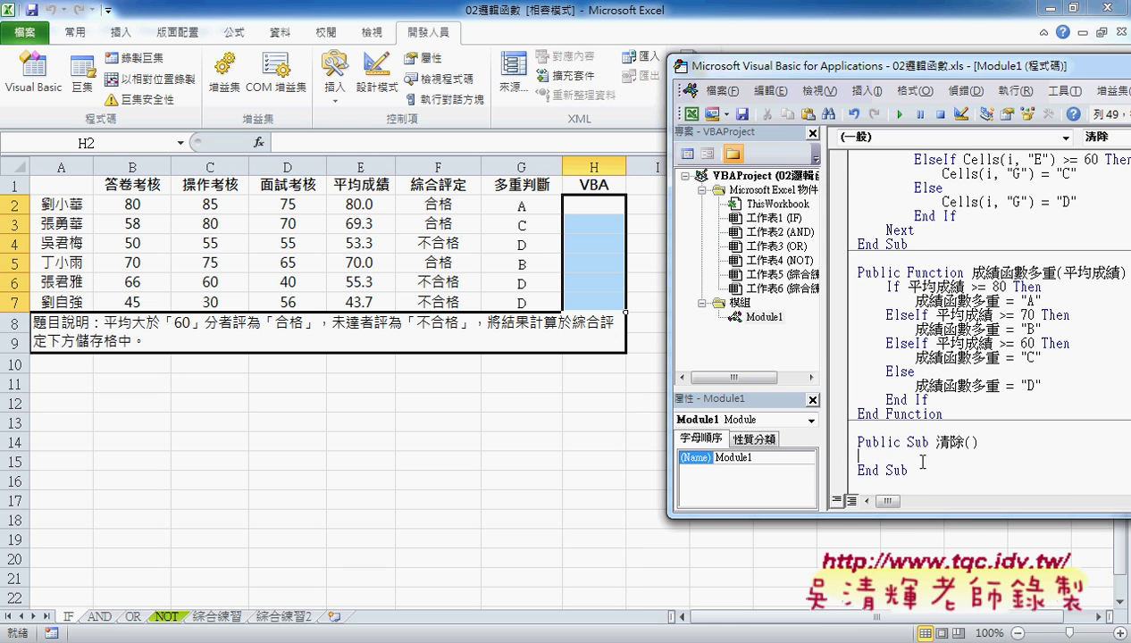
{"action": "left_click_drag", "start_coordinate": [907, 470], "coordinate": [853, 427]}
{"action": "right_click", "coordinate": [882, 447]}
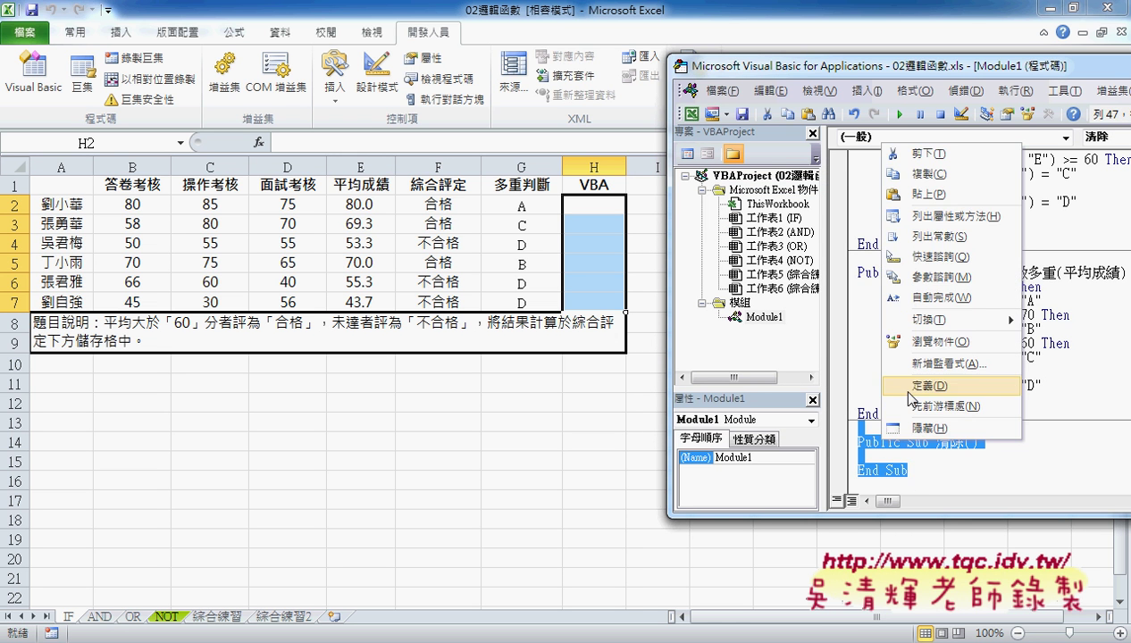
{"action": "left_click", "coordinate": [933, 152]}
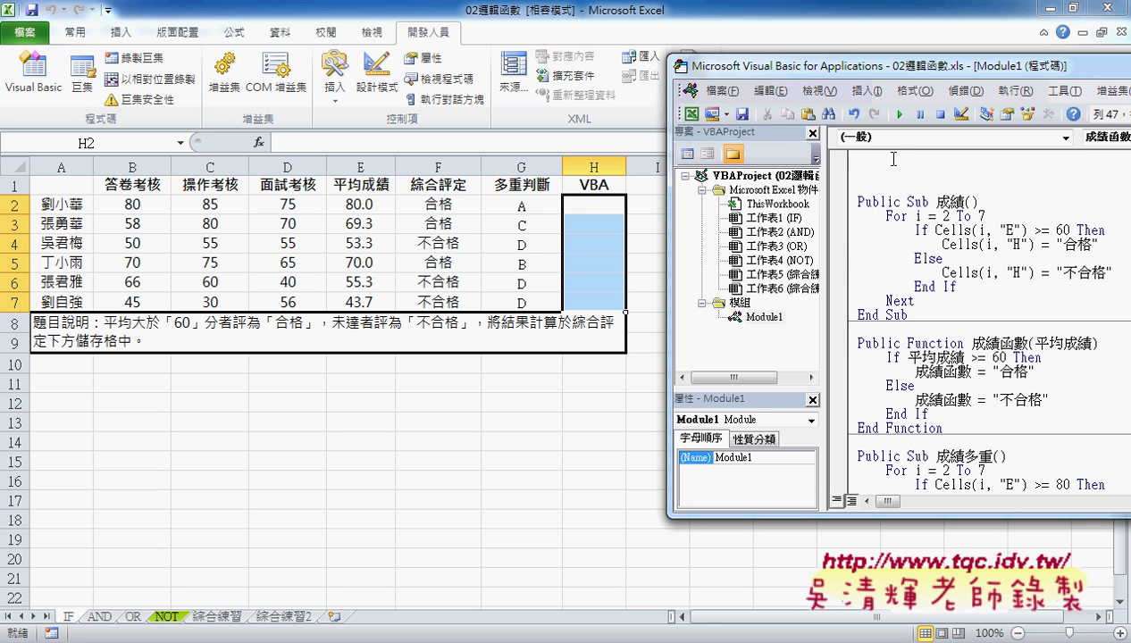
{"action": "right_click", "coordinate": [891, 160]}
{"action": "left_click", "coordinate": [941, 214]}
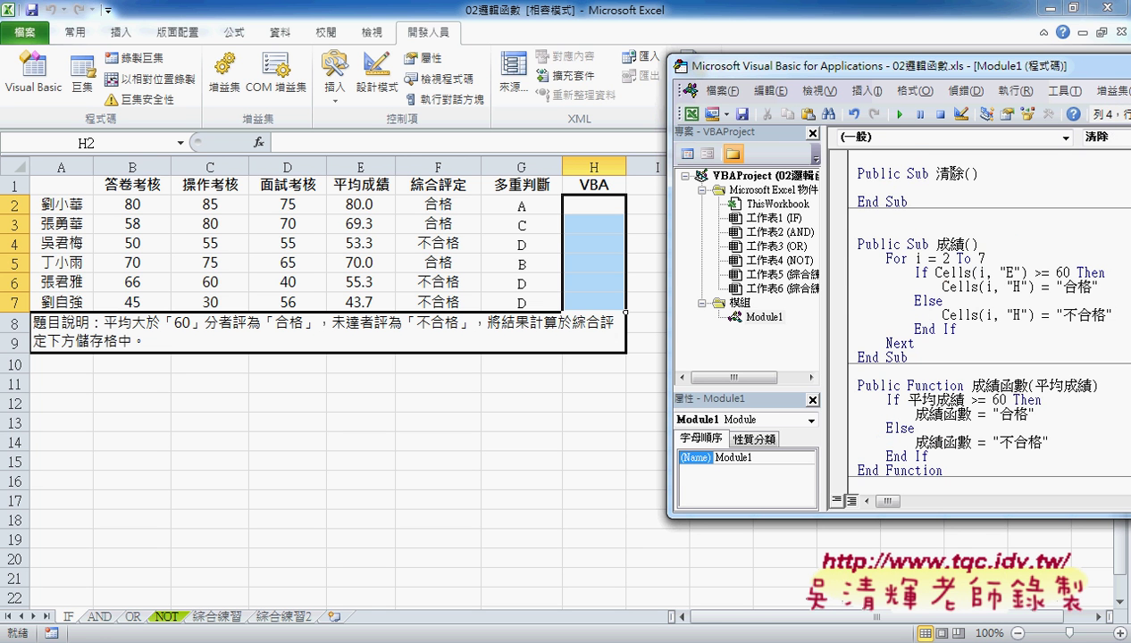
{"action": "double_click", "coordinate": [949, 173]}
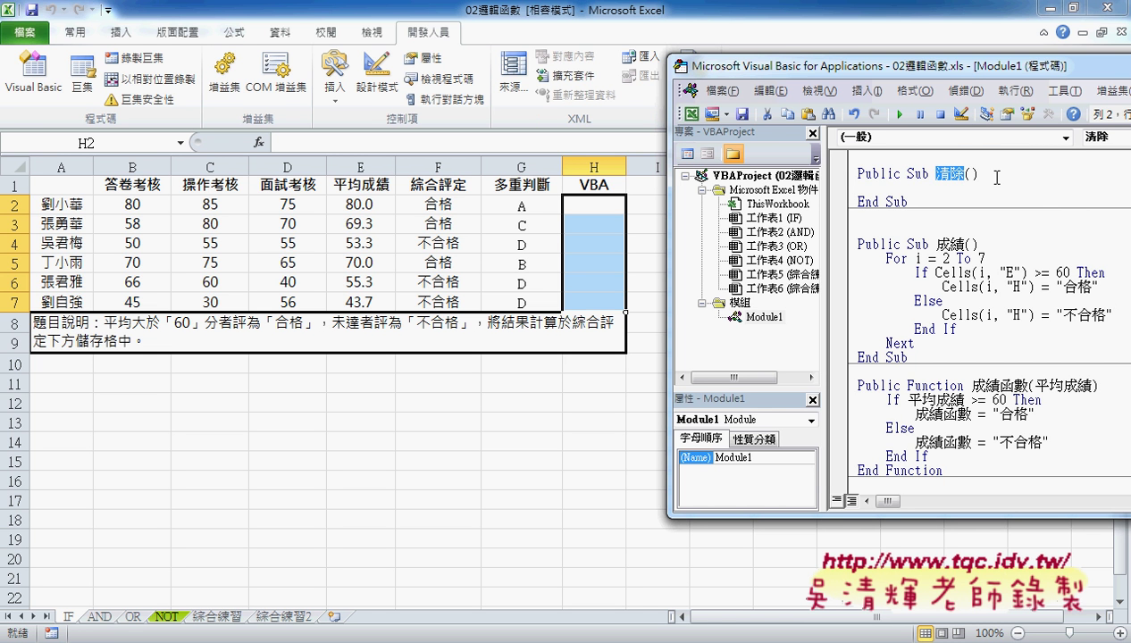
{"action": "left_click", "coordinate": [936, 188]}
- Write a For i = 2 To 7 … Next loop in 清除 that sets Cells(i,"H") to ""
{"action": "key", "text": "Tab"}
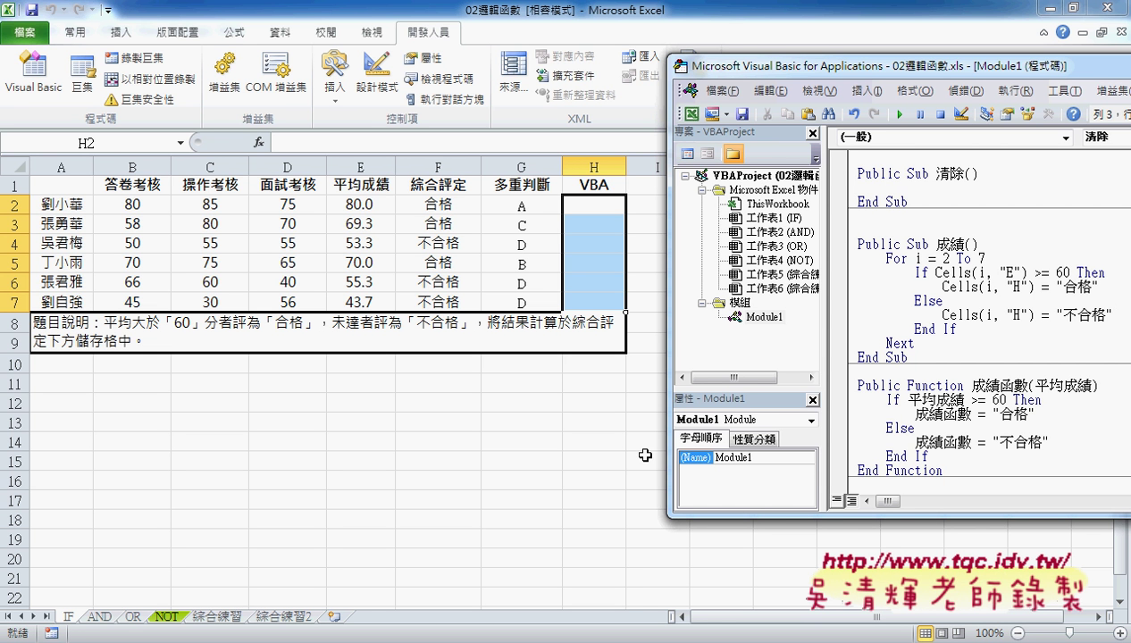
{"action": "type", "text": "for "}
{"action": "type", "text": "i="}
{"action": "type", "text": "2 "}
{"action": "type", "text": "to "}
{"action": "type", "text": "7"}
{"action": "key", "text": "Return"}
{"action": "key", "text": "Return"}
{"action": "type", "text": "next"}
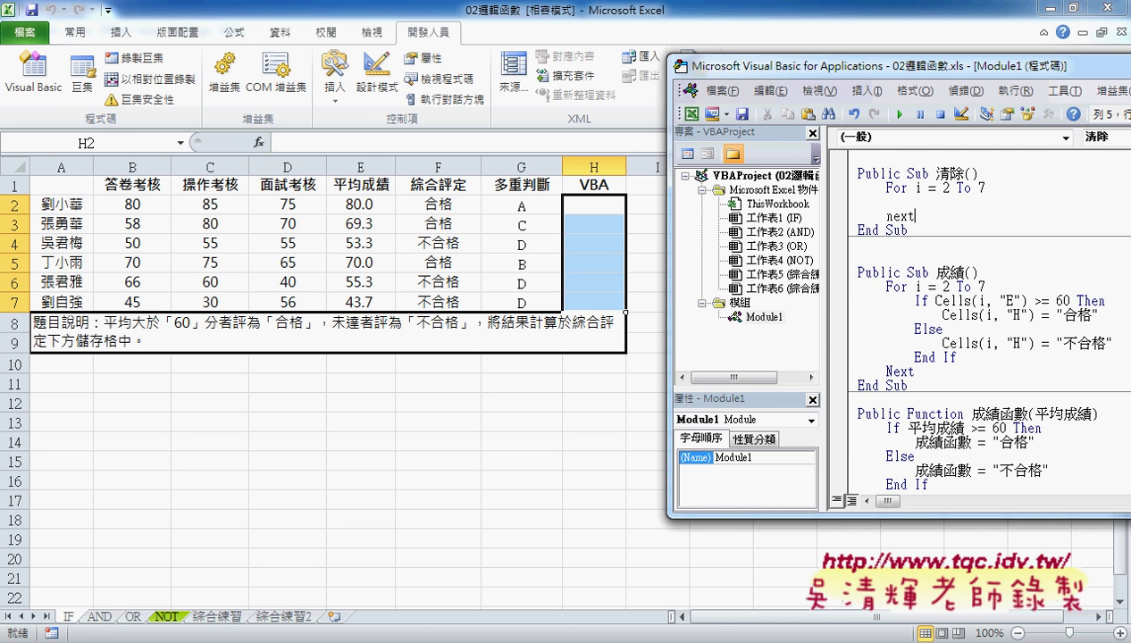
{"action": "key", "text": "Up"}
{"action": "type", "text": "cell"}
{"action": "type", "text": "s(i"}
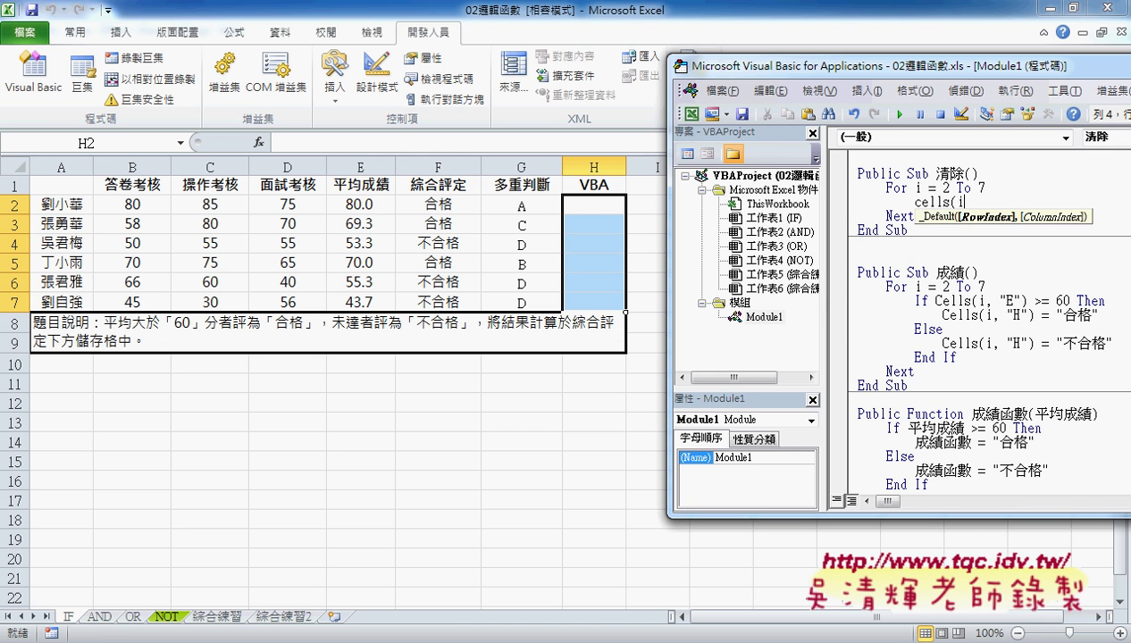
{"action": "type", "text": ",\""}
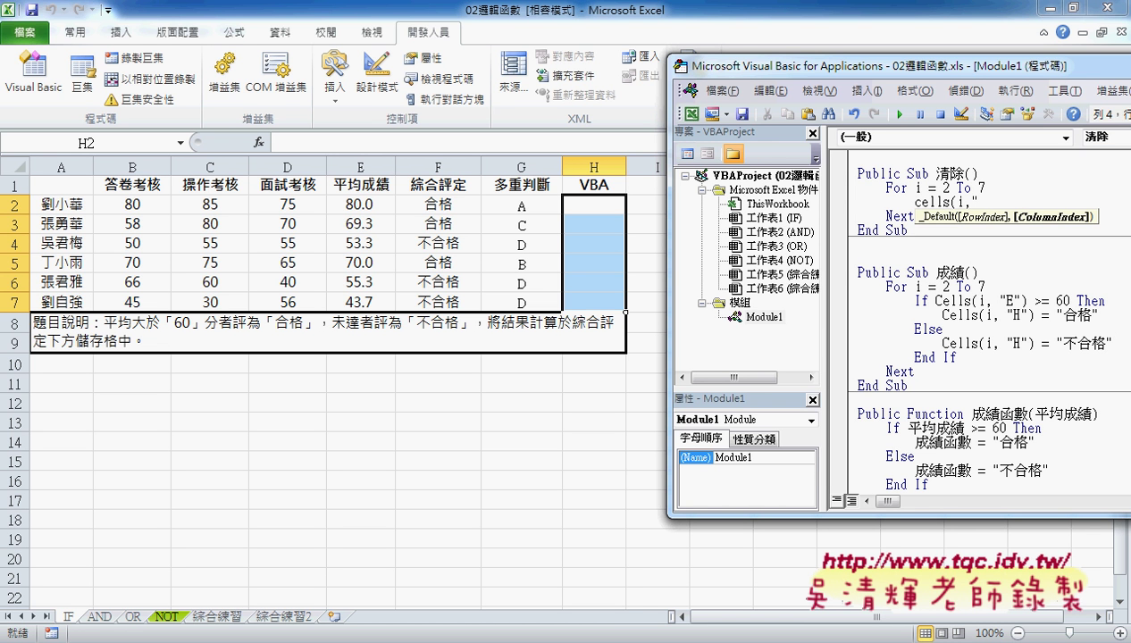
{"action": "type", "text": "H\")"}
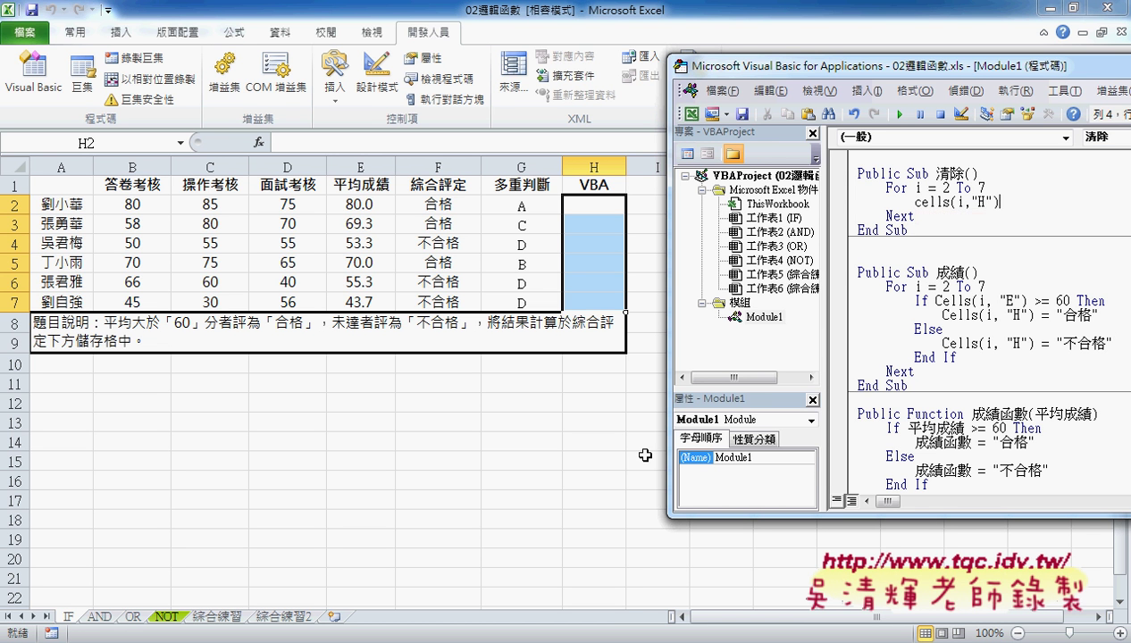
{"action": "type", "text": "=\"\""}
- Run 成績 to write 合格/不合格 into H2:H7, then run 清除 to clear them
{"action": "left_click", "coordinate": [964, 295]}
{"action": "left_click", "coordinate": [968, 333]}
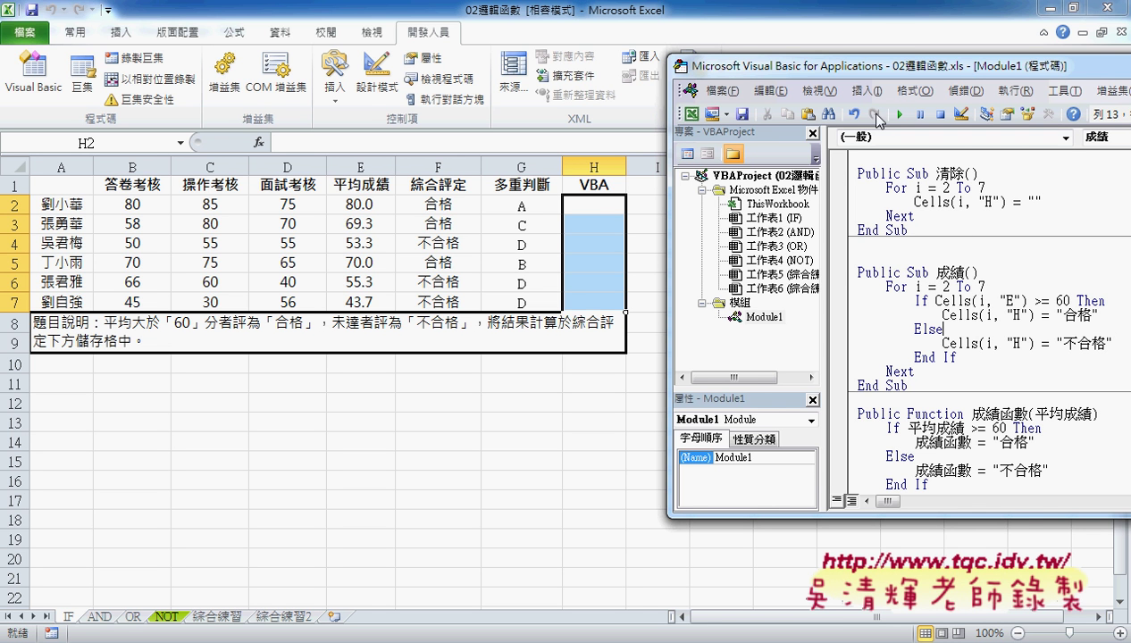
{"action": "left_click", "coordinate": [898, 114]}
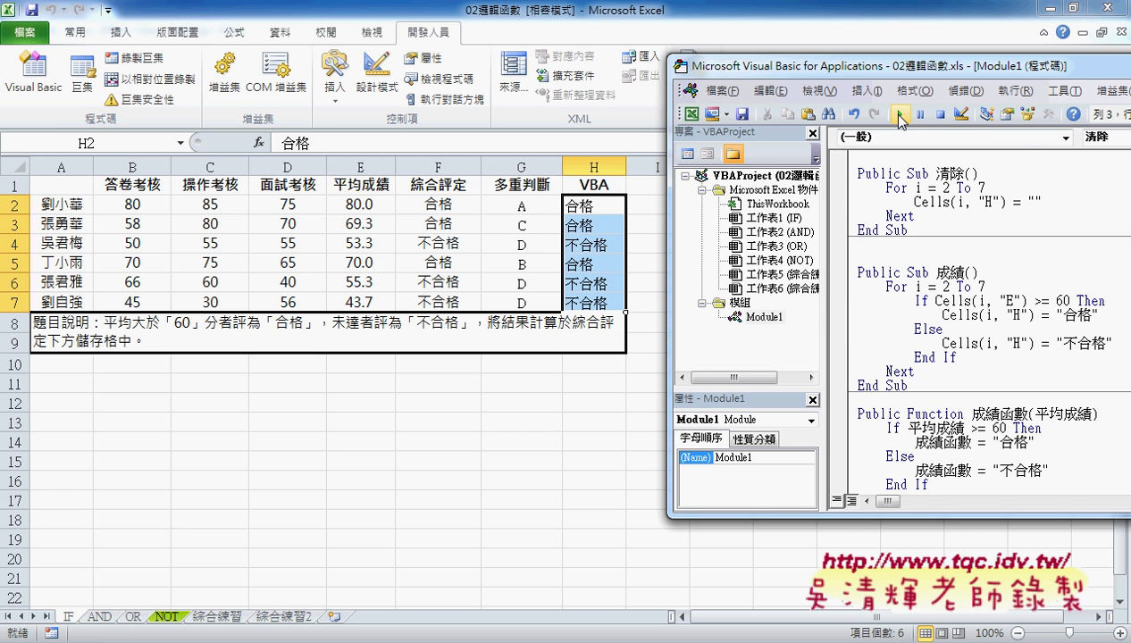
{"action": "left_click", "coordinate": [898, 114]}
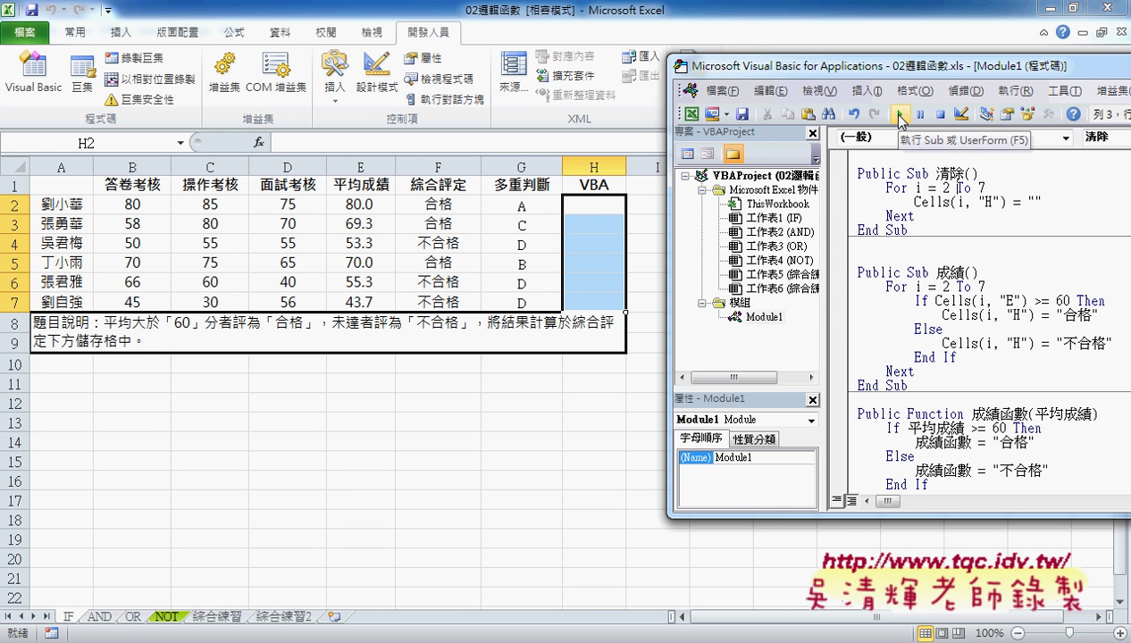
- Delete the blank lines between 清除's End Sub and Public Sub 成績()
{"action": "left_click_drag", "start_coordinate": [896, 75], "coordinate": [857, 49]}
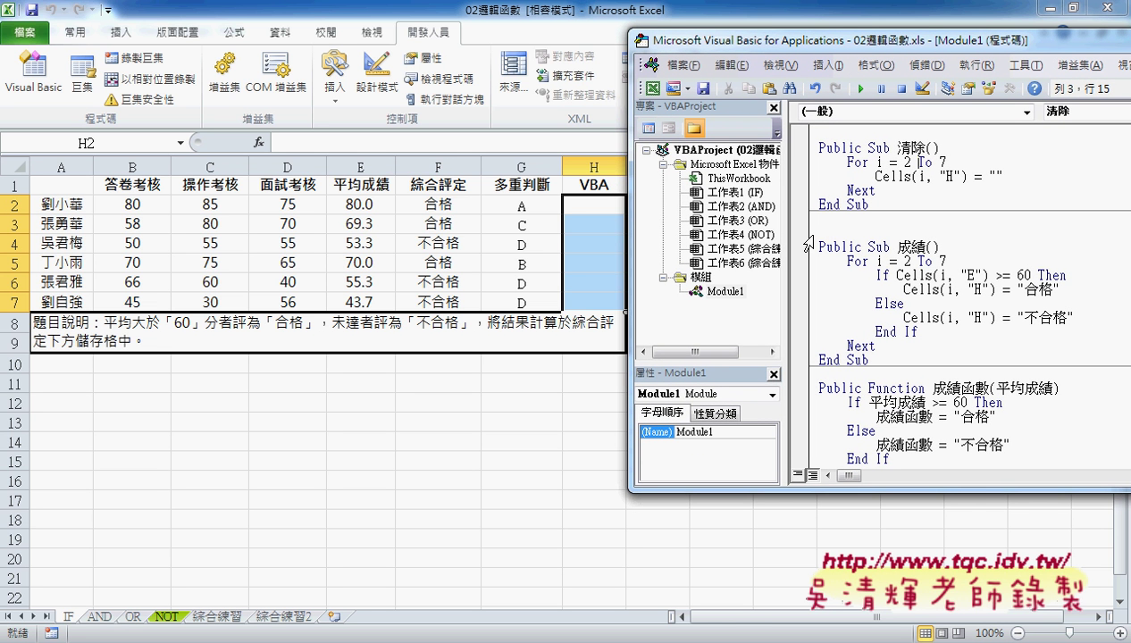
{"action": "left_click", "coordinate": [887, 204]}
{"action": "key", "text": "Delete"}
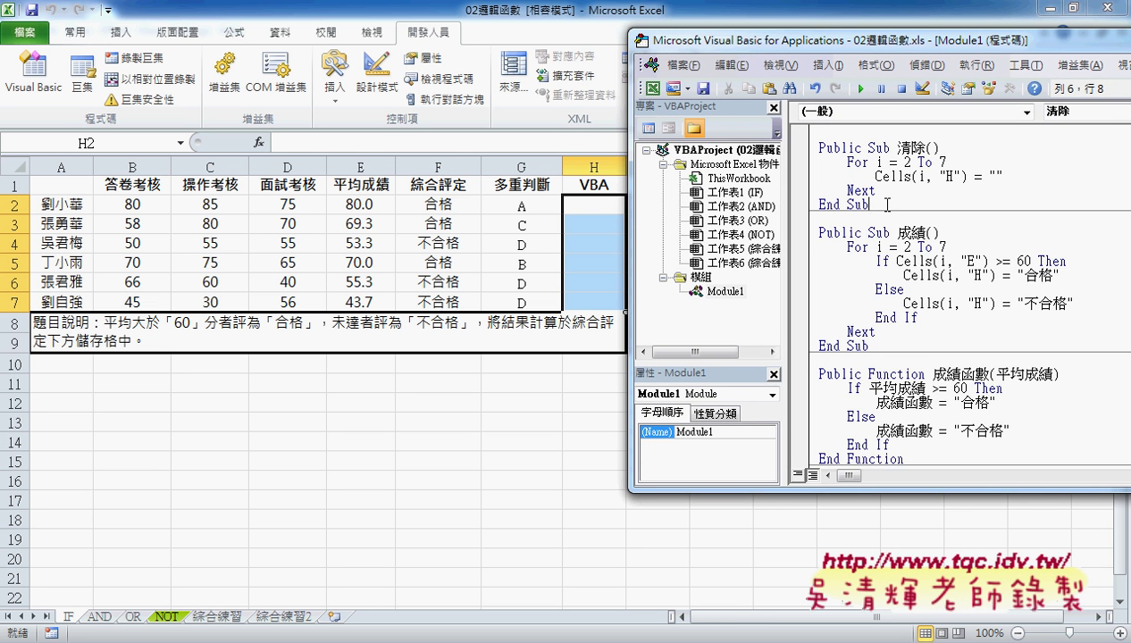
{"action": "key", "text": "Delete"}
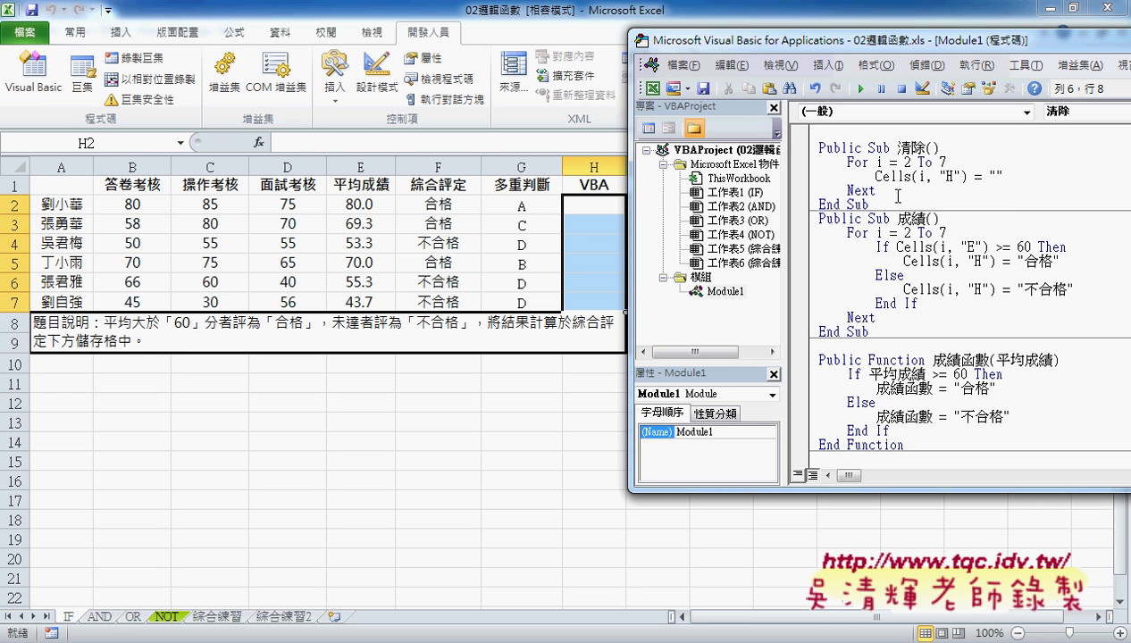
- Copy 清除's For…Next loop, then select 成績's For…Next loop
{"action": "left_click_drag", "start_coordinate": [870, 205], "coordinate": [813, 145]}
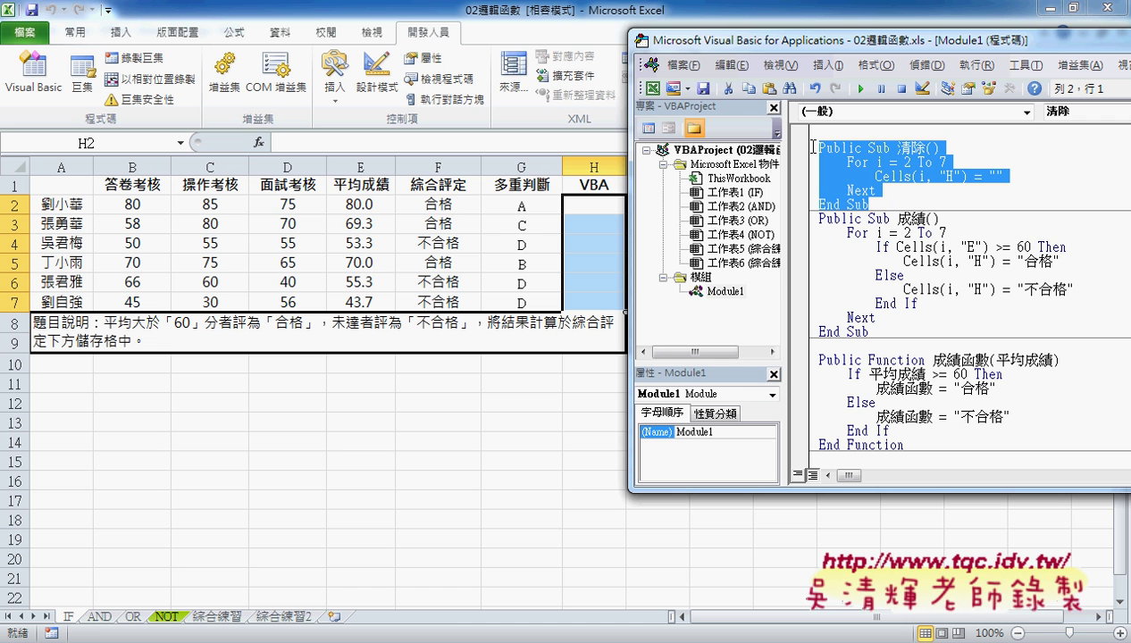
{"action": "left_click", "coordinate": [877, 314]}
{"action": "left_click_drag", "start_coordinate": [888, 191], "coordinate": [820, 166]}
{"action": "key", "text": "ctrl+c"}
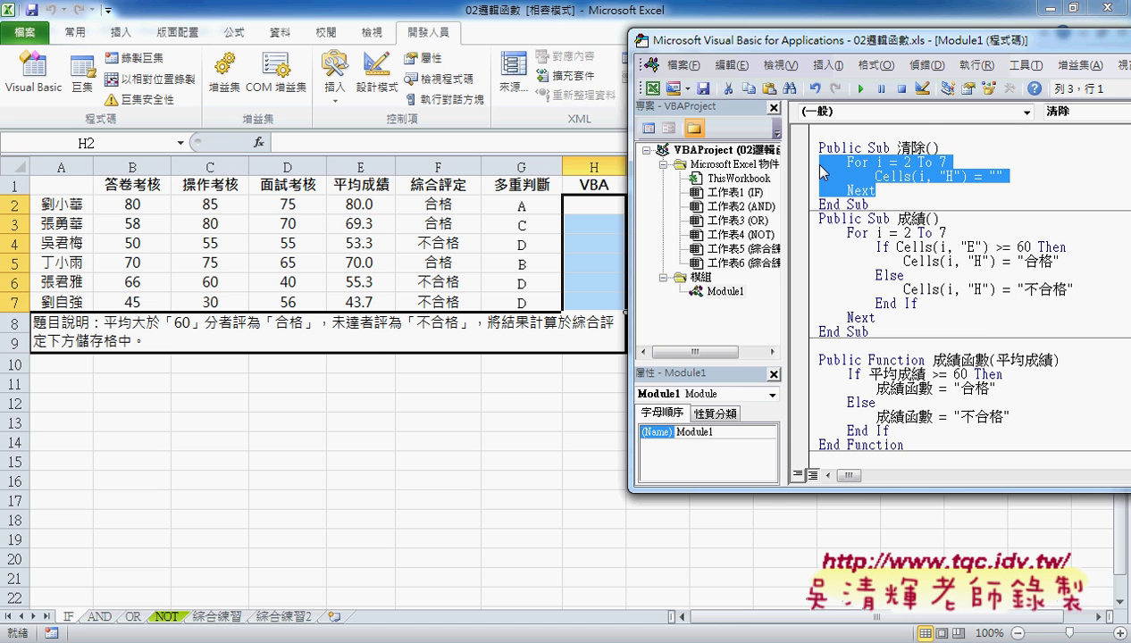
{"action": "left_click_drag", "start_coordinate": [876, 318], "coordinate": [803, 233]}
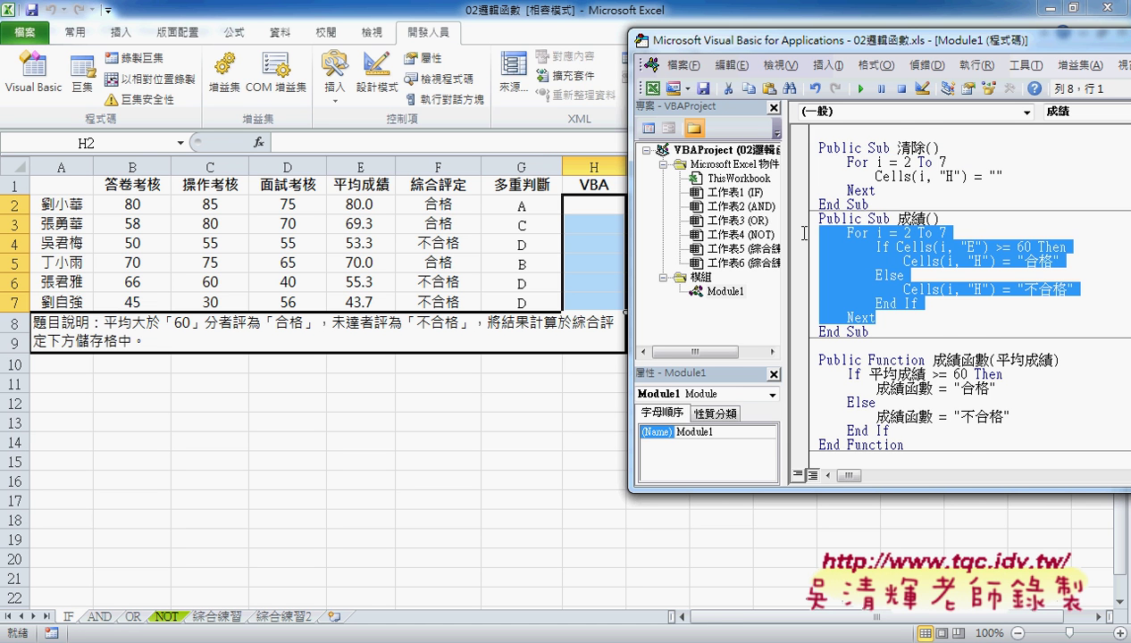
- Replace 成績's For…Next loop with the copied 清除 loop
{"action": "key", "text": "ctrl+v"}
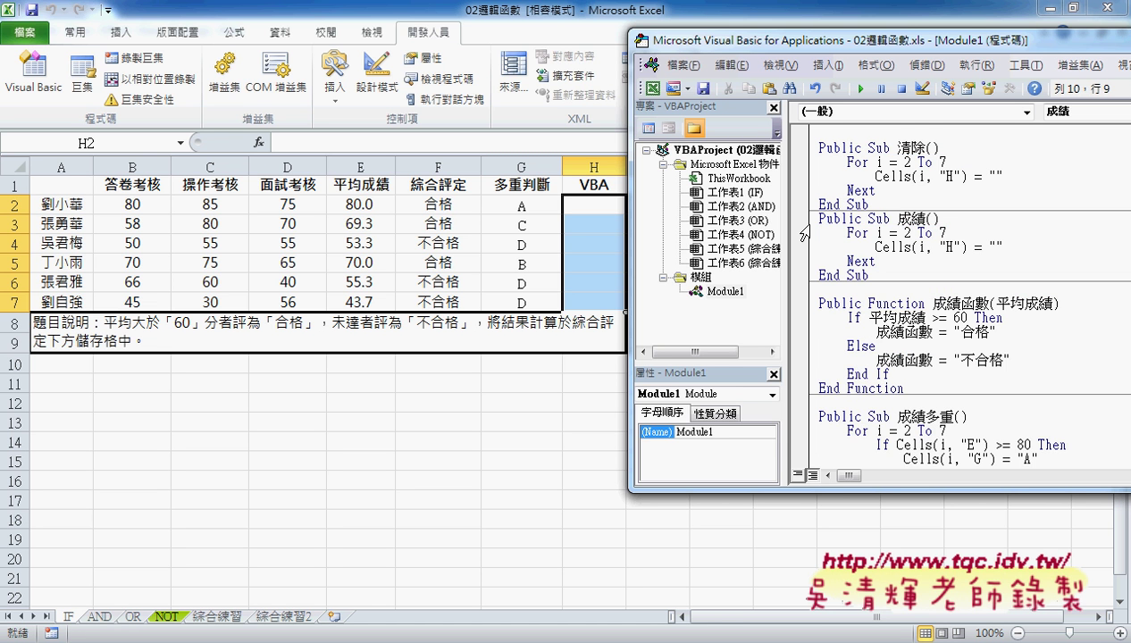
{"action": "left_click", "coordinate": [884, 247]}
{"action": "left_click_drag", "start_coordinate": [898, 218], "coordinate": [923, 218]}
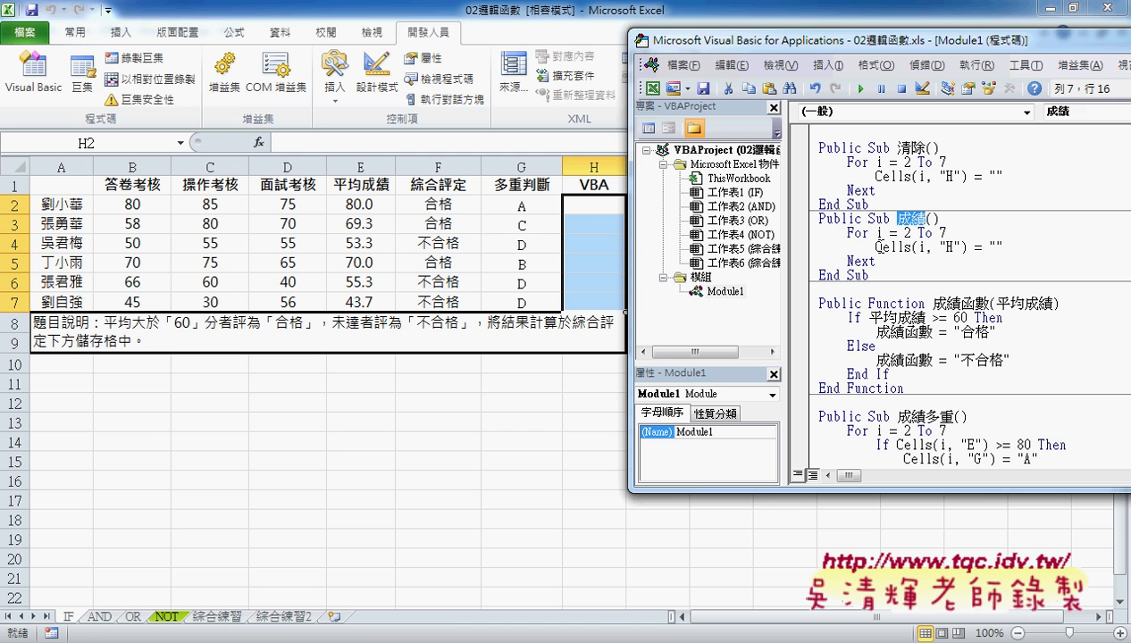
{"action": "left_click_drag", "start_coordinate": [871, 246], "coordinate": [993, 247]}
{"action": "left_click", "coordinate": [993, 246]}
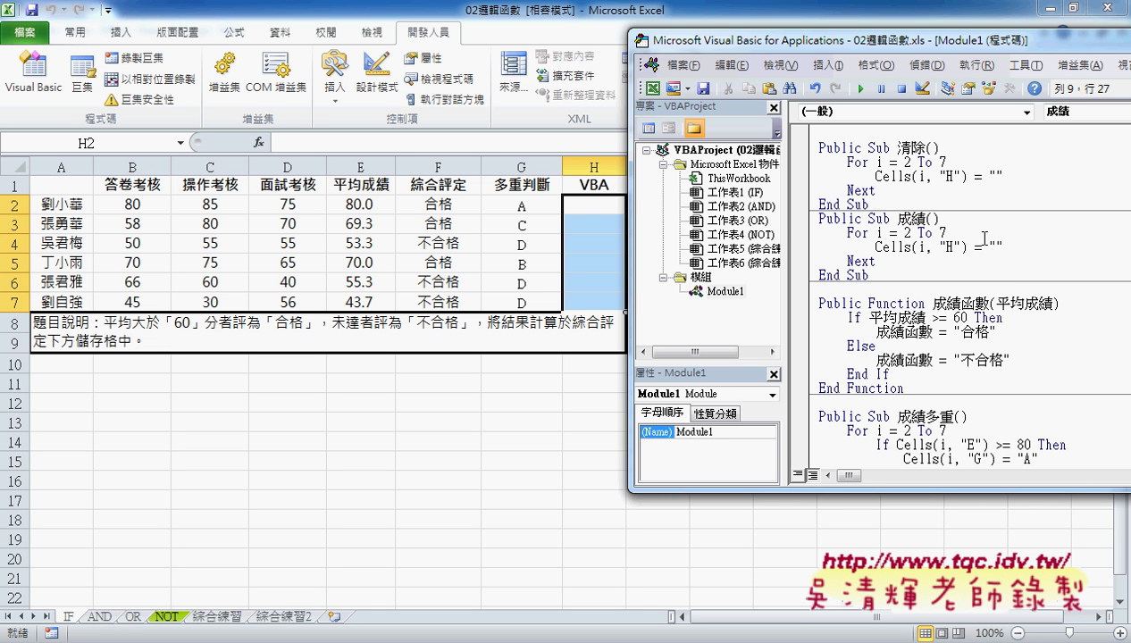
{"action": "mouse_move", "coordinate": [994, 246]}
{"action": "left_mouse_down"}
{"action": "mouse_move", "coordinate": [911, 246]}
{"action": "mouse_move", "coordinate": [1005, 248]}
{"action": "left_mouse_up"}
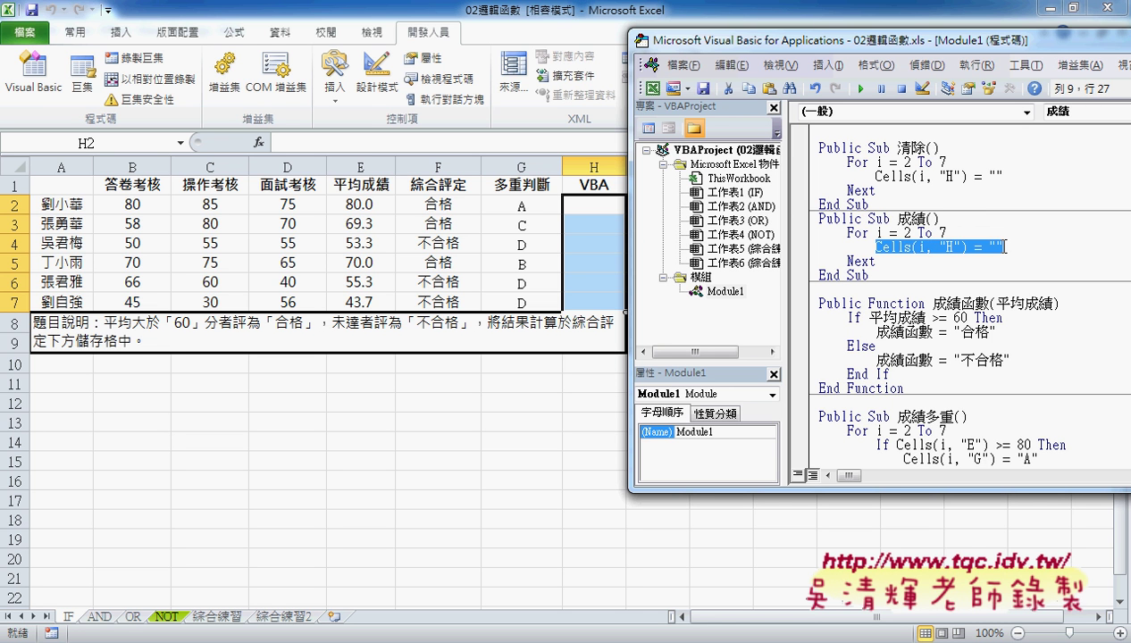
- Insert an indented If Cells(i, "E") >= 60 Then line after the For line
{"action": "key", "text": "Up"}
{"action": "key", "text": "Return"}
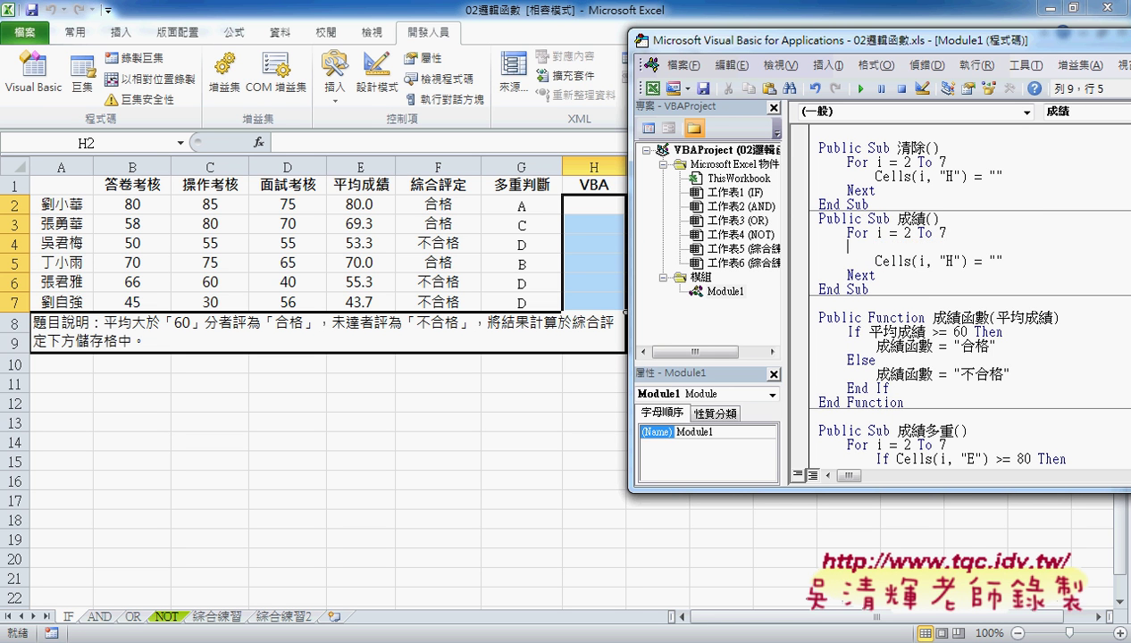
{"action": "key", "text": "Tab"}
{"action": "type", "text": "if"}
{"action": "type", "text": "cell"}
{"action": "type", "text": "s("}
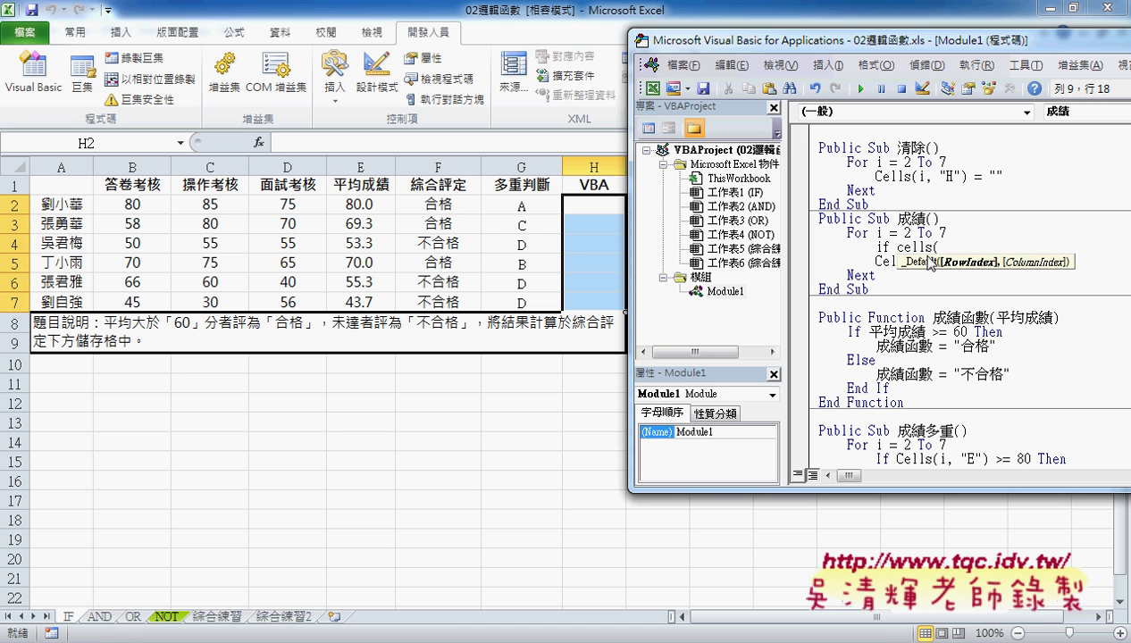
{"action": "type", "text": "i,"}
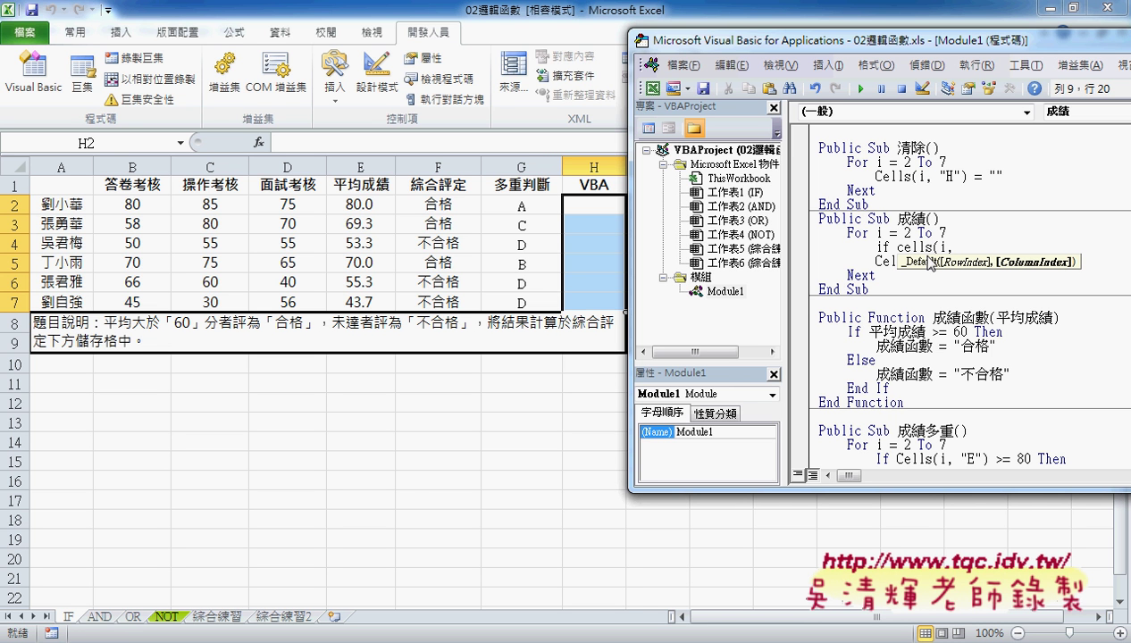
{"action": "type", "text": "\"E\""}
{"action": "type", "text": ")>"}
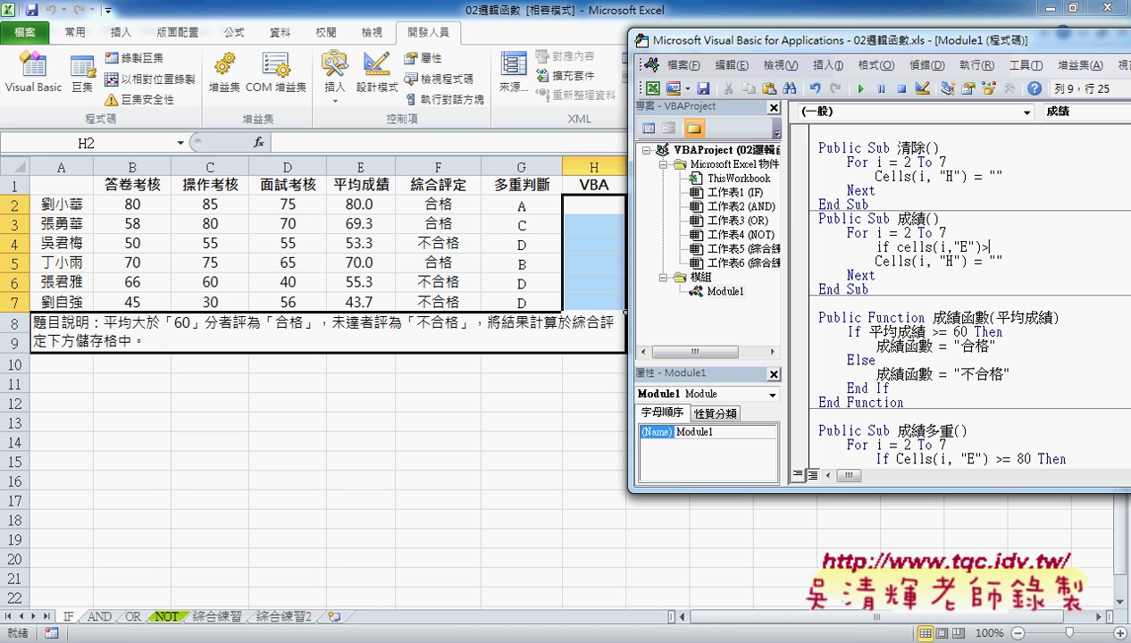
{"action": "type", "text": "=6"}
{"action": "type", "text": "th"}
{"action": "type", "text": "en"}
- Add Else and End If lines below the If statement in 成績's loop
{"action": "key", "text": "Return"}
{"action": "key", "text": "Return"}
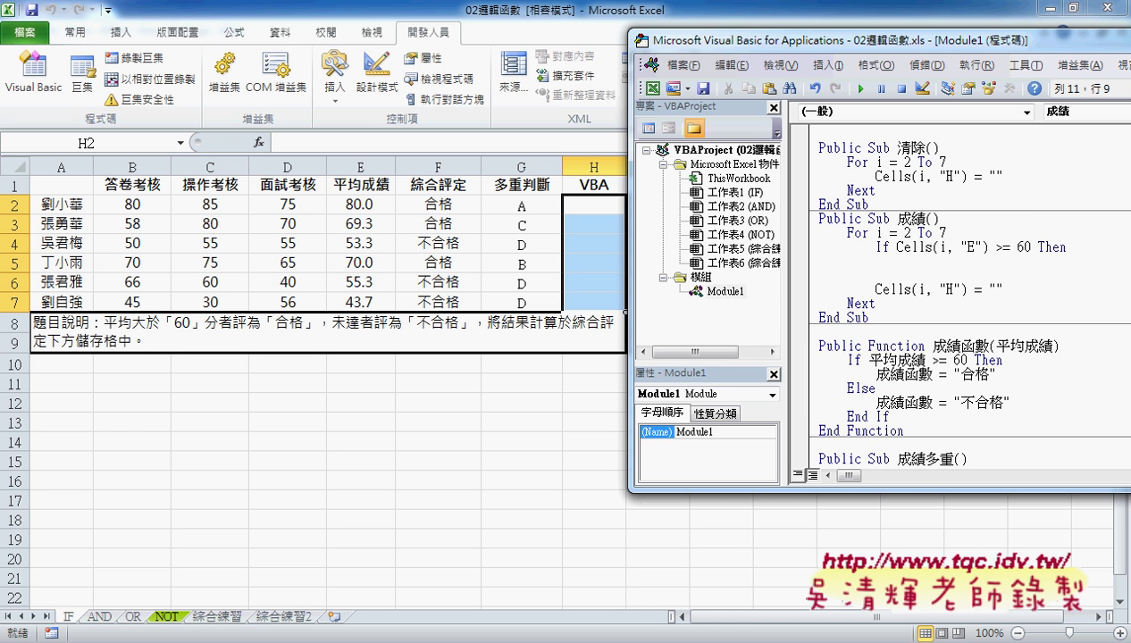
{"action": "type", "text": "e"}
{"action": "type", "text": "lse"}
{"action": "key", "text": "Return"}
{"action": "key", "text": "Return"}
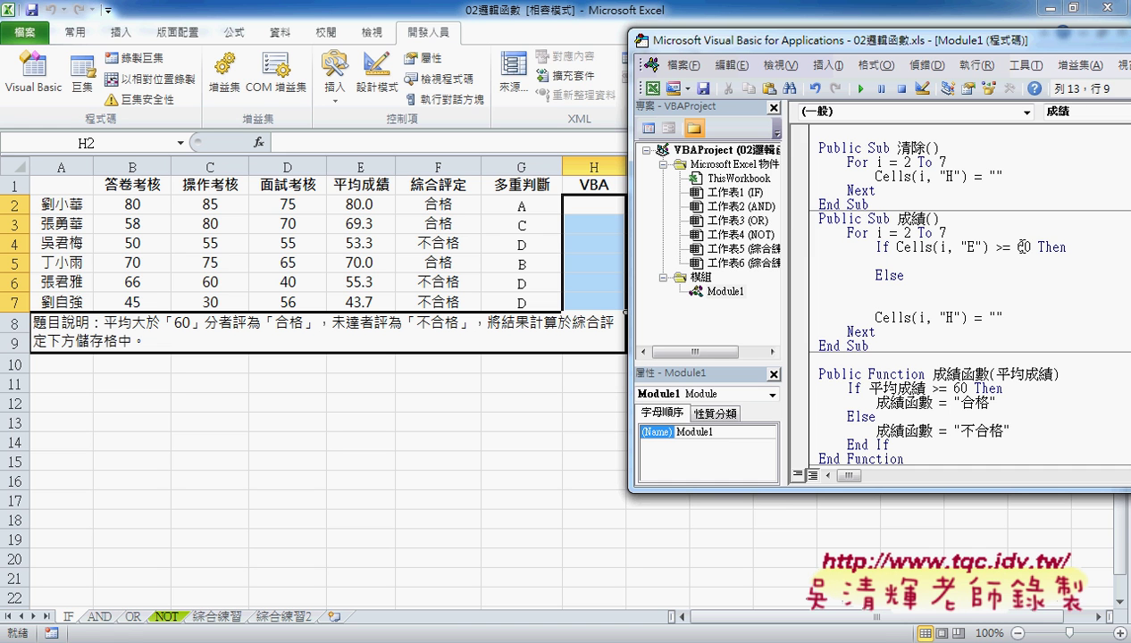
{"action": "type", "text": "end i"}
{"action": "type", "text": "f"}
- Select the Cells(i, "H") = "" line to move it under Then
{"action": "left_click", "coordinate": [877, 289]}
{"action": "left_click", "coordinate": [880, 247]}
{"action": "left_click_drag", "start_coordinate": [897, 248], "coordinate": [1032, 247]}
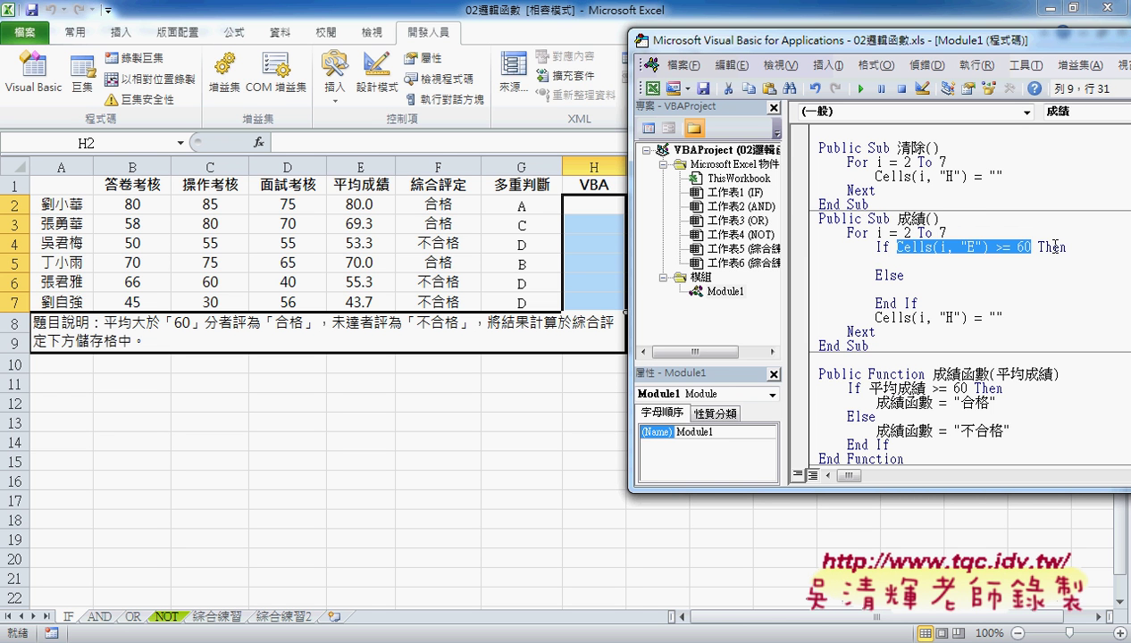
{"action": "left_click", "coordinate": [1004, 264]}
{"action": "left_click", "coordinate": [907, 262]}
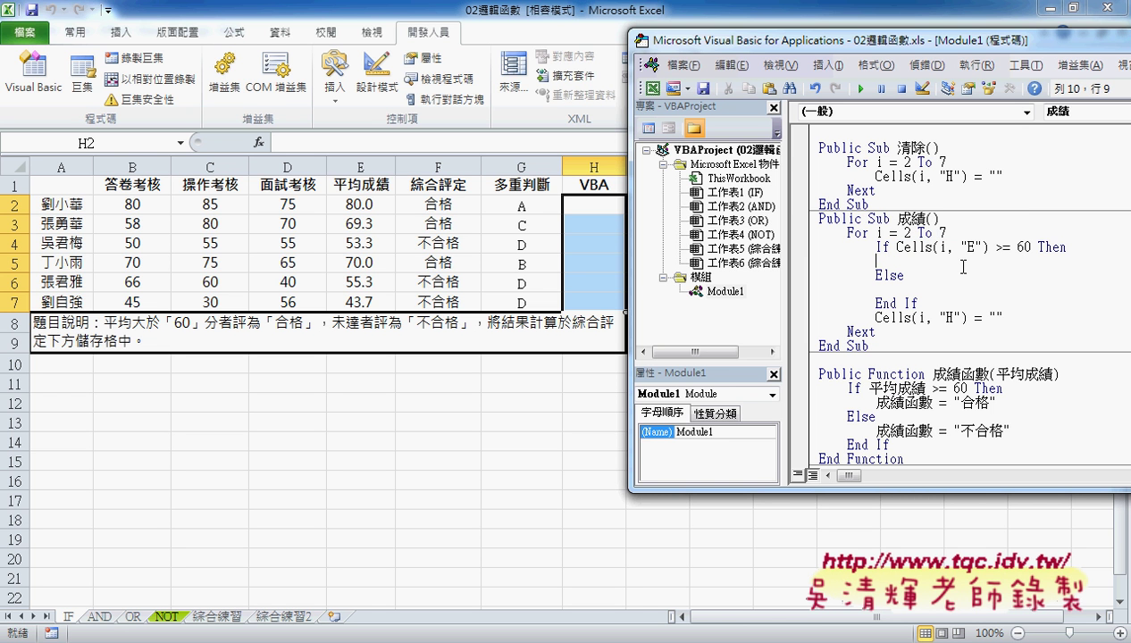
{"action": "left_click", "coordinate": [911, 289]}
{"action": "left_click_drag", "start_coordinate": [923, 303], "coordinate": [872, 304]}
{"action": "left_click", "coordinate": [881, 248]}
{"action": "left_click", "coordinate": [877, 289]}
{"action": "mouse_move", "coordinate": [1002, 317]}
{"action": "left_mouse_down"}
{"action": "mouse_move", "coordinate": [875, 317]}
{"action": "mouse_move", "coordinate": [884, 261]}
{"action": "left_mouse_up"}
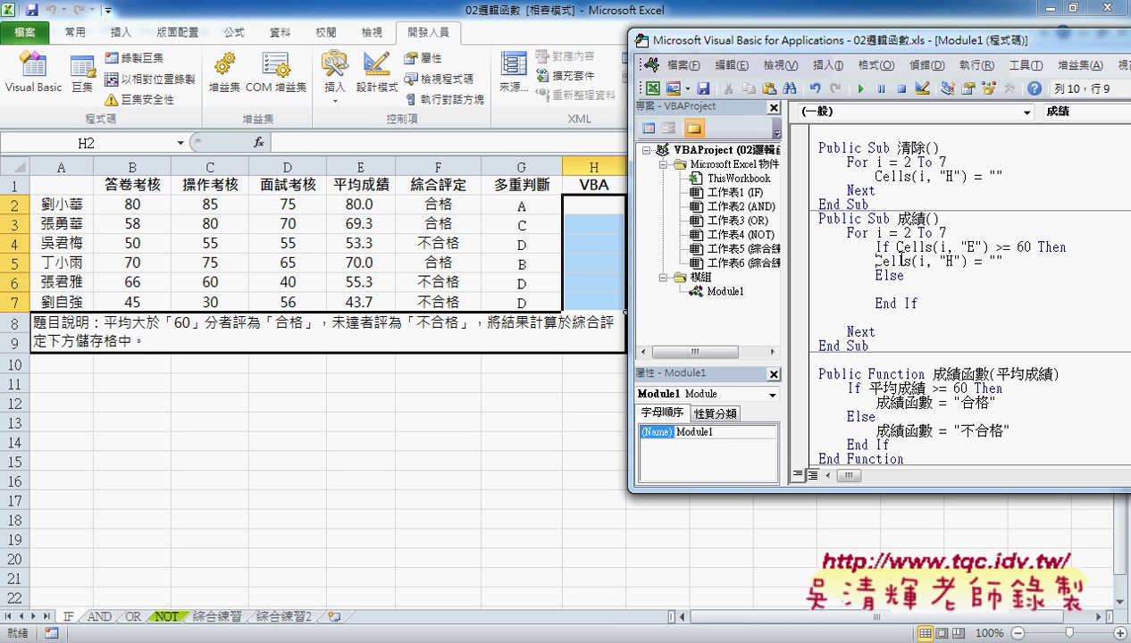
- Indent the Cells line under If and make it write "合格" to column H
{"action": "key", "text": "Tab"}
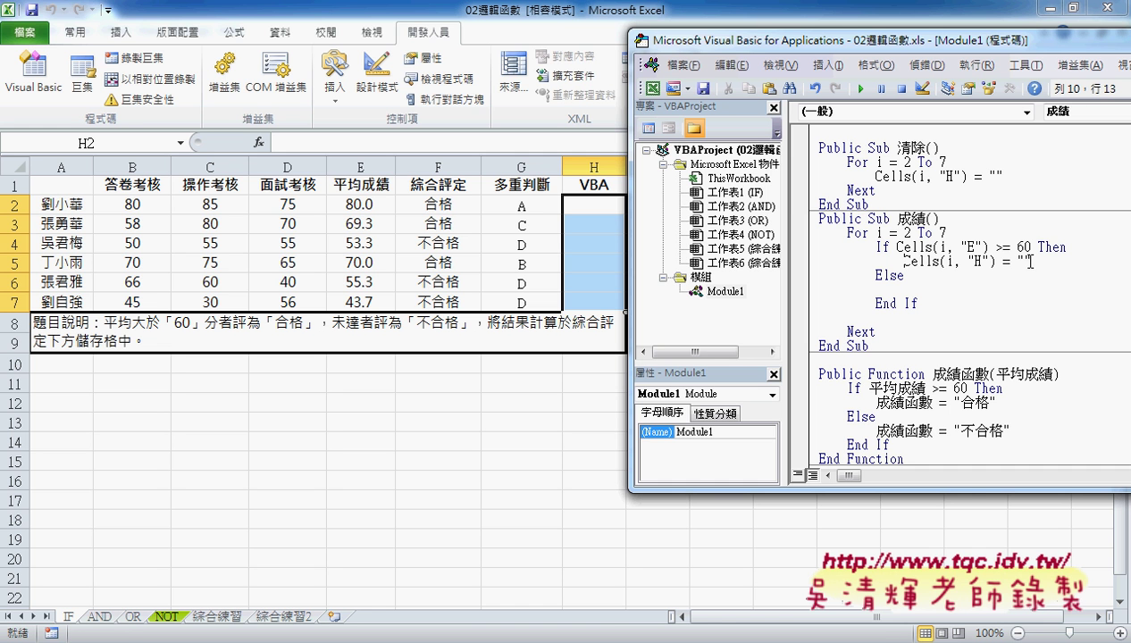
{"action": "left_click", "coordinate": [1026, 262]}
{"action": "left_click_drag", "start_coordinate": [989, 404], "coordinate": [962, 404]}
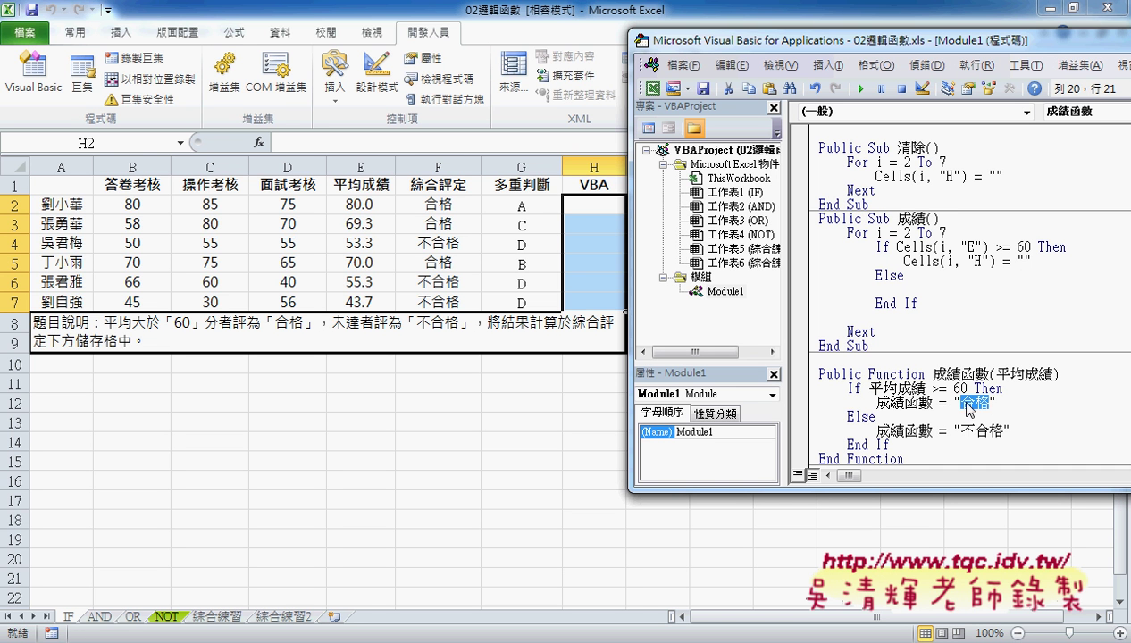
{"action": "left_click", "coordinate": [1020, 262]}
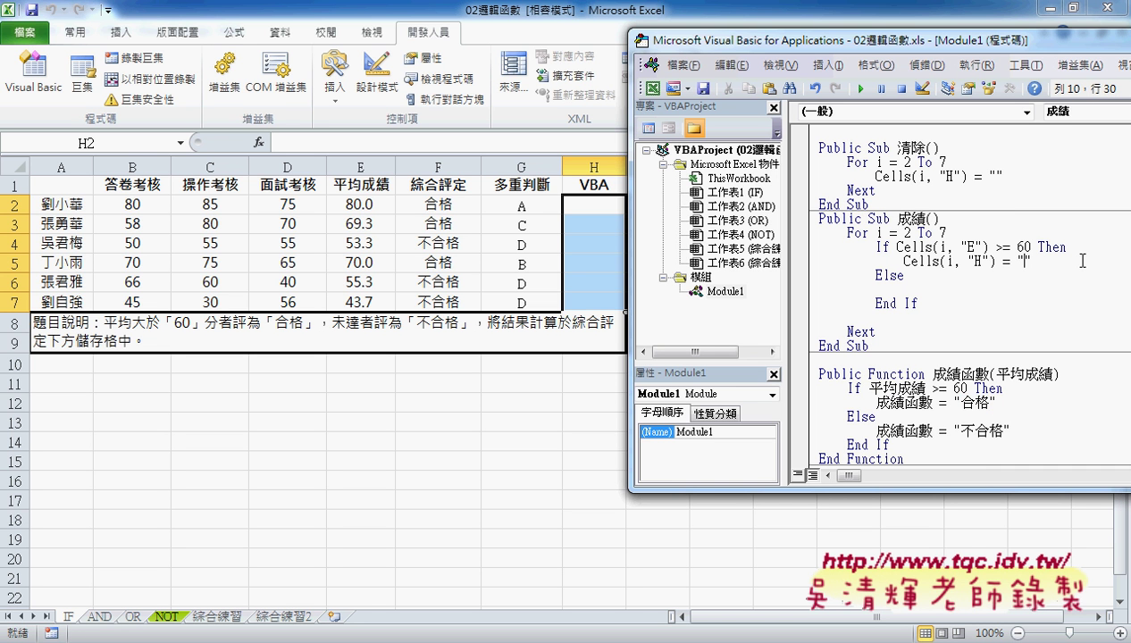
{"action": "type", "text": "合格"}
- Copy the statement under Else as "不合格" and remove the blank line before Next
{"action": "mouse_move", "coordinate": [1061, 261]}
{"action": "left_mouse_down"}
{"action": "mouse_move", "coordinate": [876, 261]}
{"action": "mouse_move", "coordinate": [880, 303]}
{"action": "mouse_move", "coordinate": [878, 291]}
{"action": "left_mouse_up"}
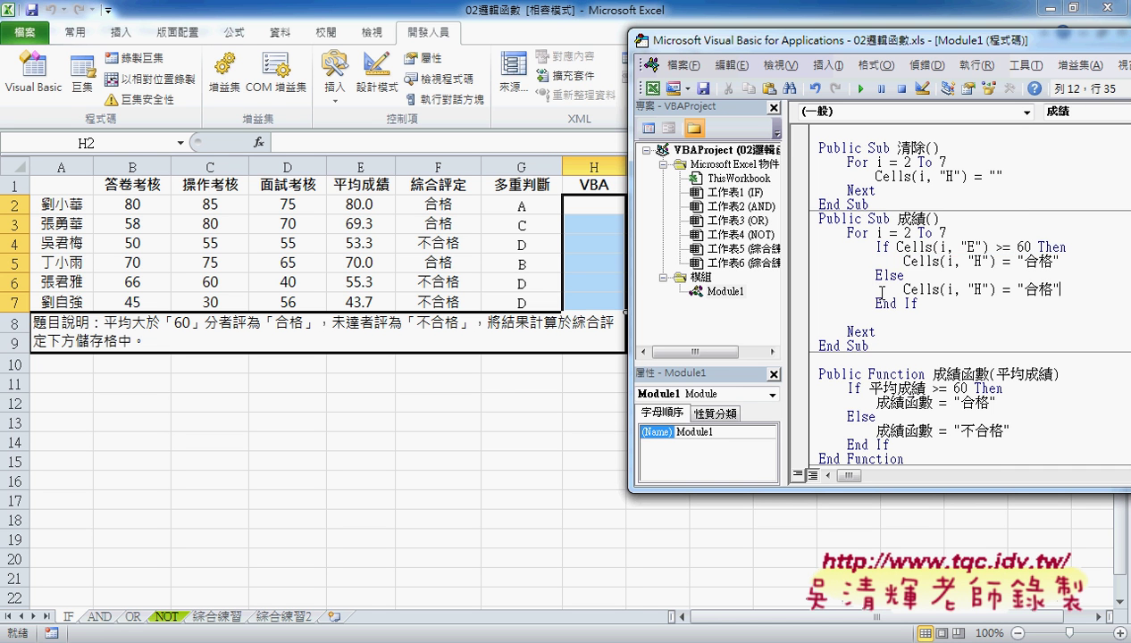
{"action": "left_click", "coordinate": [1013, 287]}
{"action": "type", "text": "bx"}
{"action": "key", "text": "space"}
{"action": "key", "text": "Return"}
{"action": "left_click_drag", "start_coordinate": [877, 319], "coordinate": [806, 327]}
{"action": "key", "text": "BackSpace"}
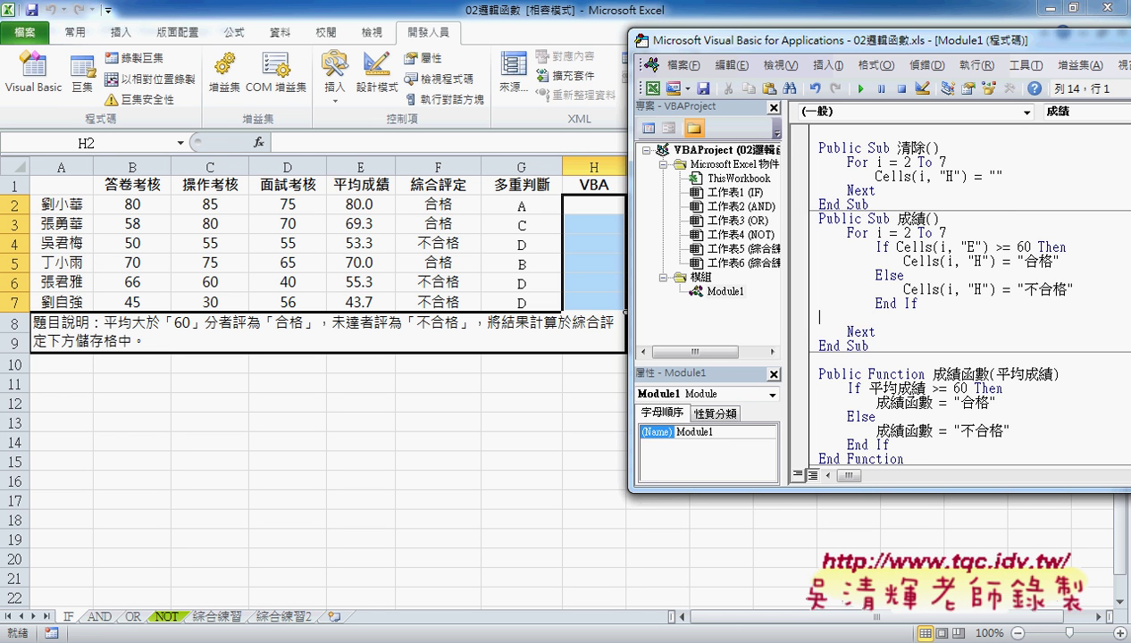
{"action": "key", "text": "BackSpace"}
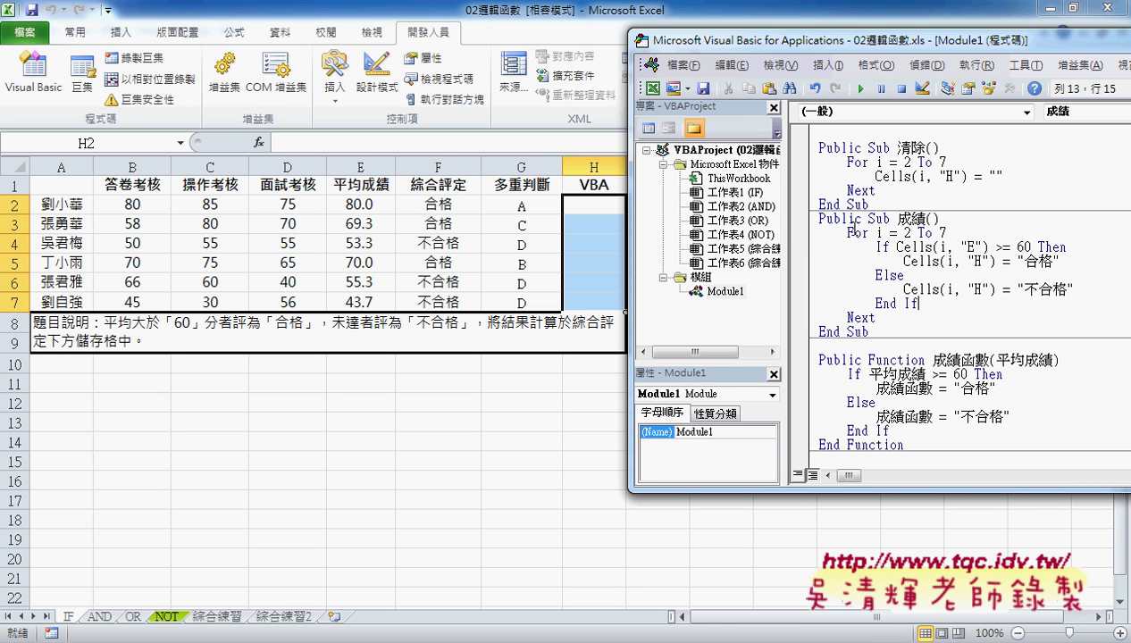
{"action": "mouse_move", "coordinate": [846, 232]}
{"action": "left_mouse_down"}
{"action": "mouse_move", "coordinate": [816, 233]}
{"action": "mouse_move", "coordinate": [861, 246]}
{"action": "left_mouse_up"}
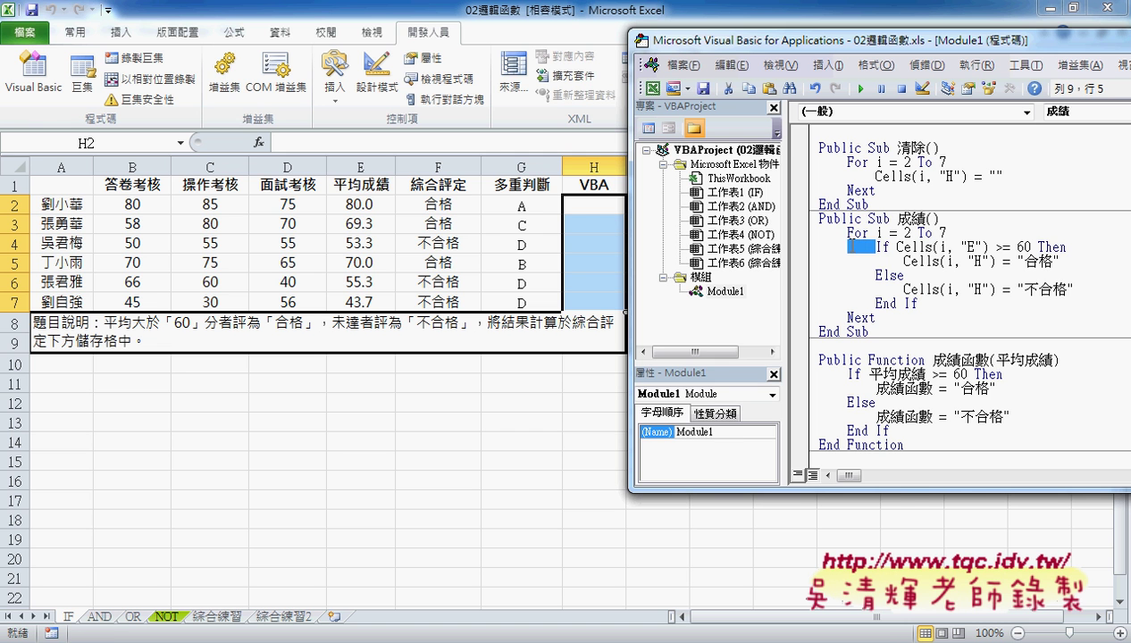
{"action": "left_click", "coordinate": [904, 261]}
{"action": "left_click_drag", "start_coordinate": [904, 261], "coordinate": [875, 261]}
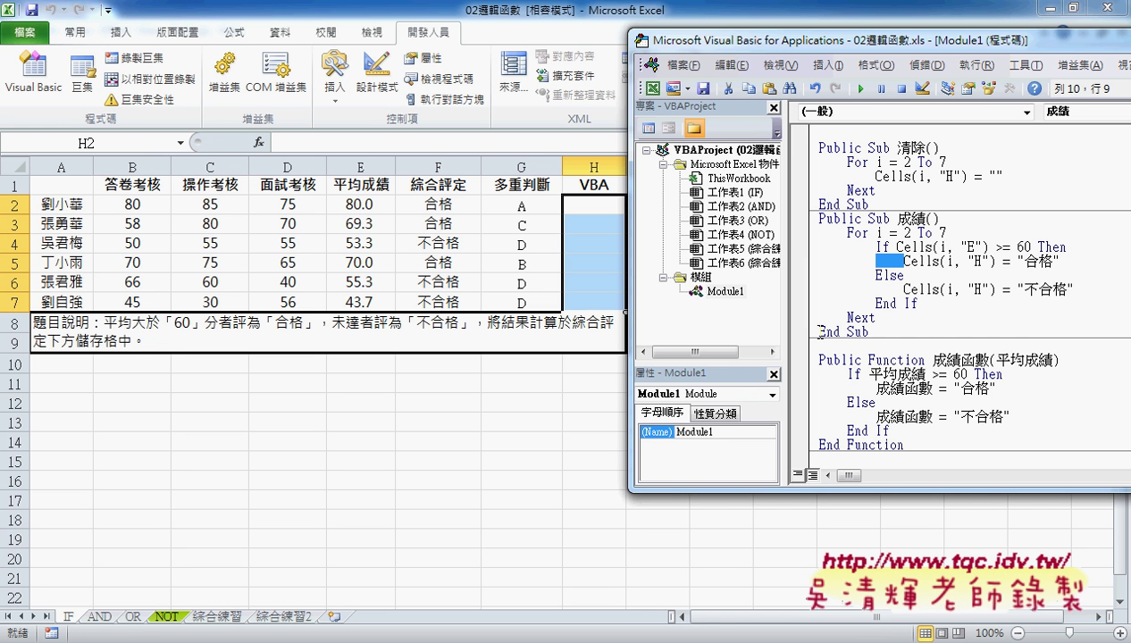
{"action": "left_click", "coordinate": [846, 224]}
{"action": "left_click", "coordinate": [855, 318]}
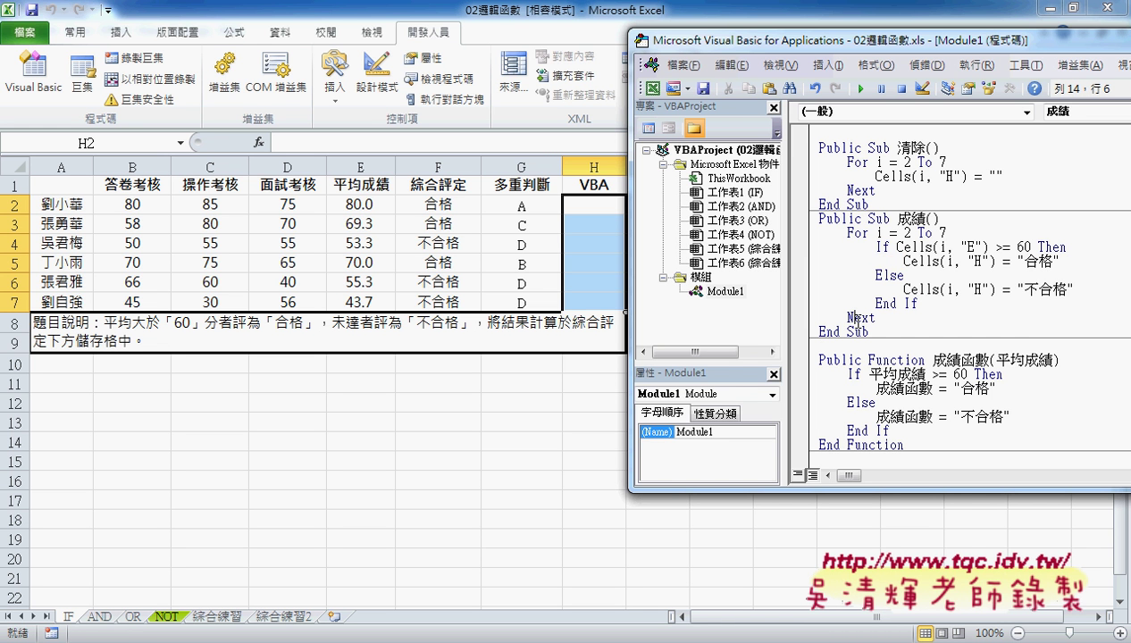
{"action": "left_click", "coordinate": [877, 247]}
{"action": "left_click", "coordinate": [879, 276]}
{"action": "left_click", "coordinate": [887, 306]}
- Run the 成績 macro to fill H2:H7 with 合格/不合格, then highlight its code
{"action": "left_click_drag", "start_coordinate": [879, 40], "coordinate": [907, 38]}
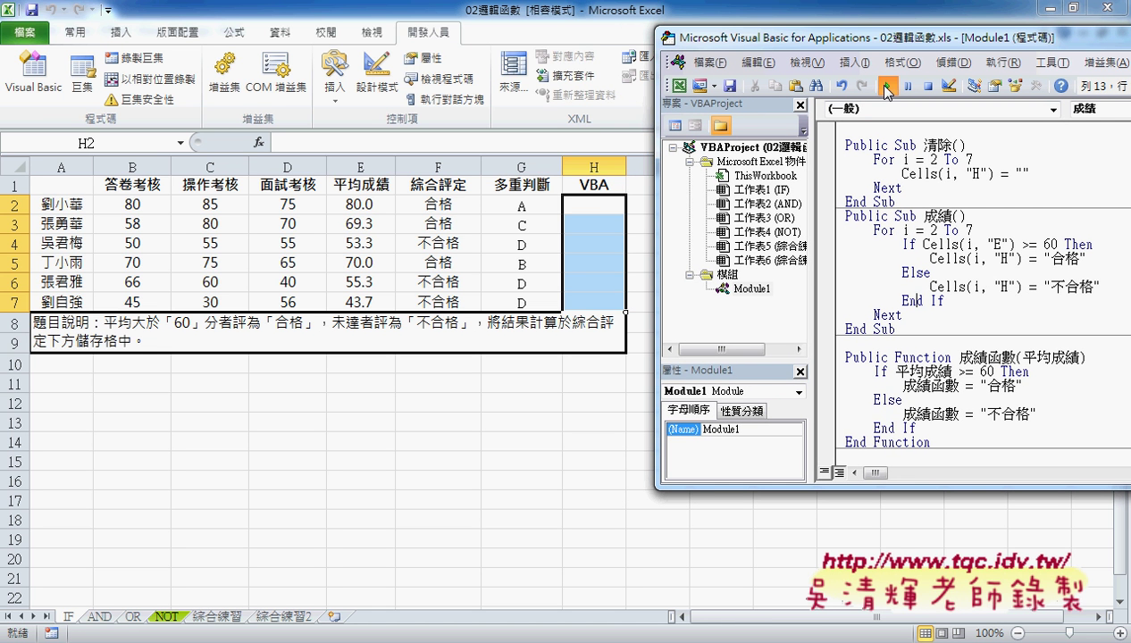
{"action": "left_click", "coordinate": [887, 90]}
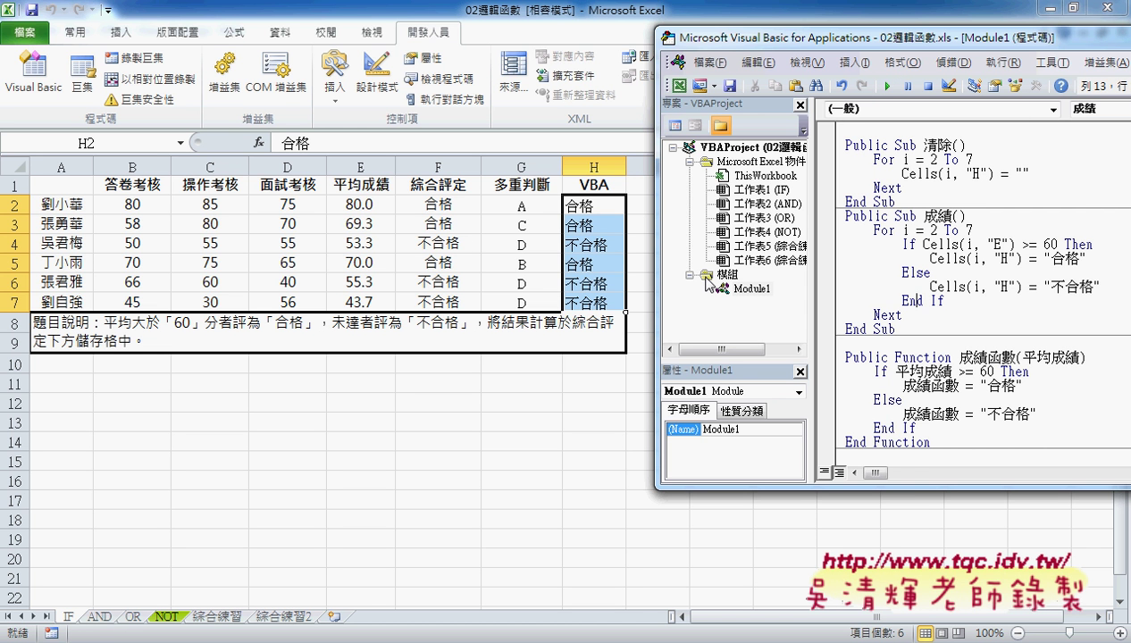
{"action": "mouse_move", "coordinate": [896, 329]}
{"action": "left_mouse_down"}
{"action": "mouse_move", "coordinate": [855, 256]}
{"action": "mouse_move", "coordinate": [826, 146]}
{"action": "left_mouse_up"}
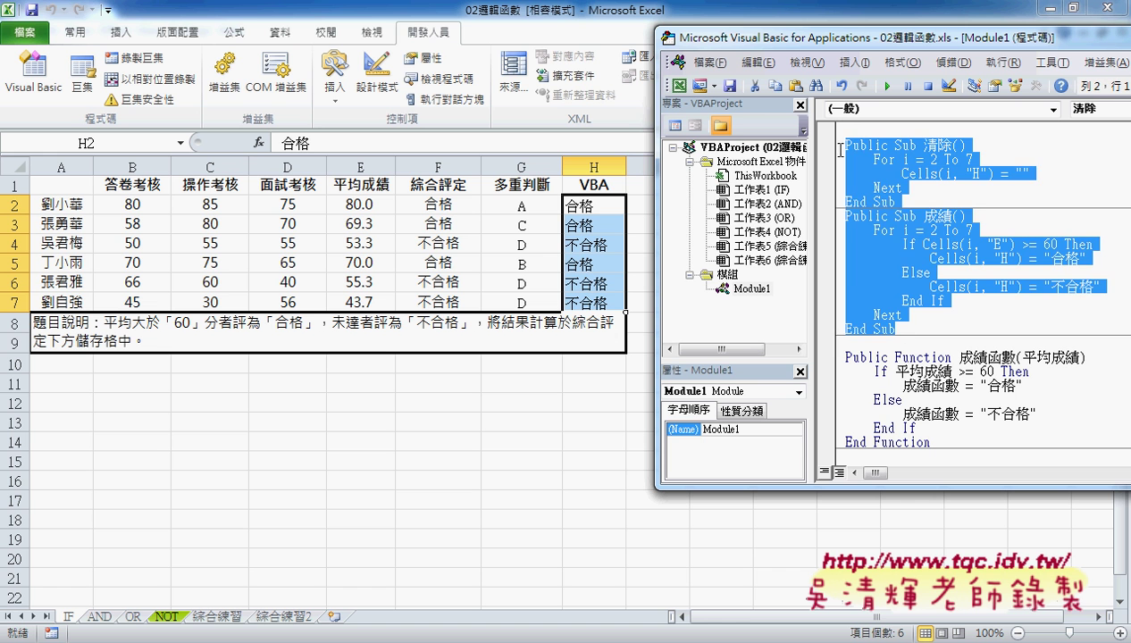
- Point out the Sub 成績 header, then select the graded results in H2:H7
{"action": "left_click", "coordinate": [937, 320]}
{"action": "left_click", "coordinate": [893, 325]}
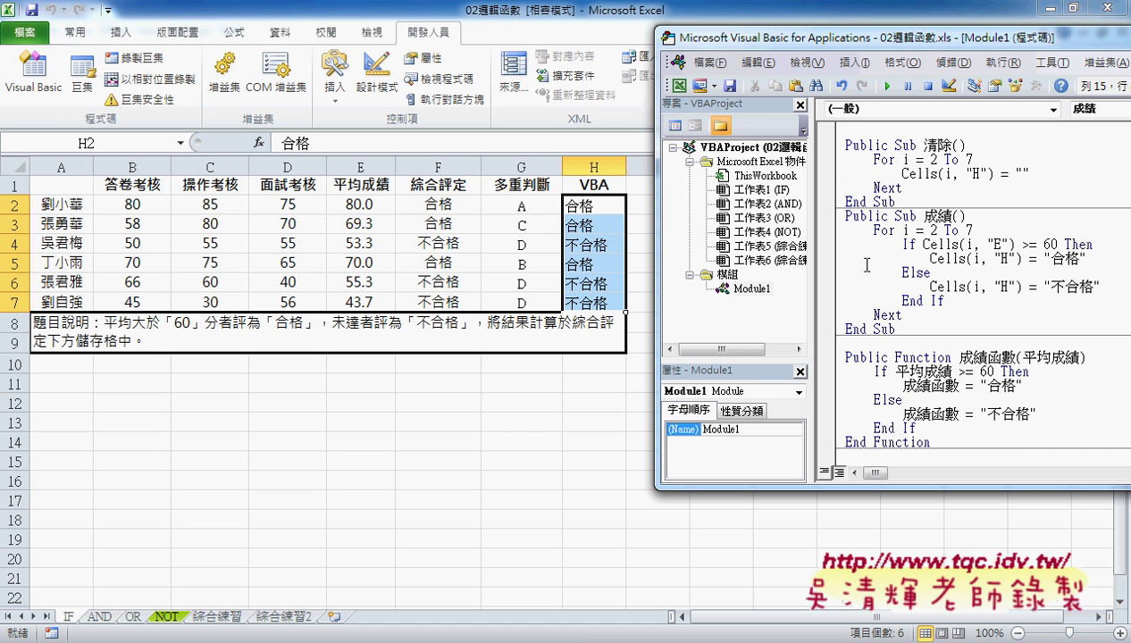
{"action": "left_click_drag", "start_coordinate": [896, 216], "coordinate": [917, 215]}
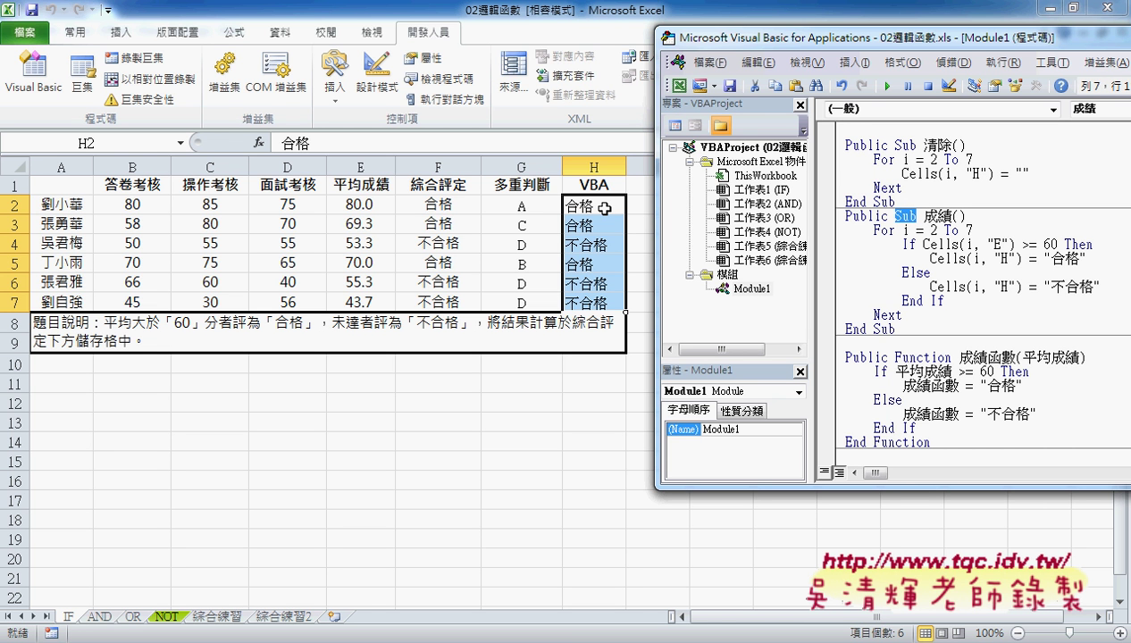
{"action": "left_click_drag", "start_coordinate": [604, 207], "coordinate": [604, 301]}
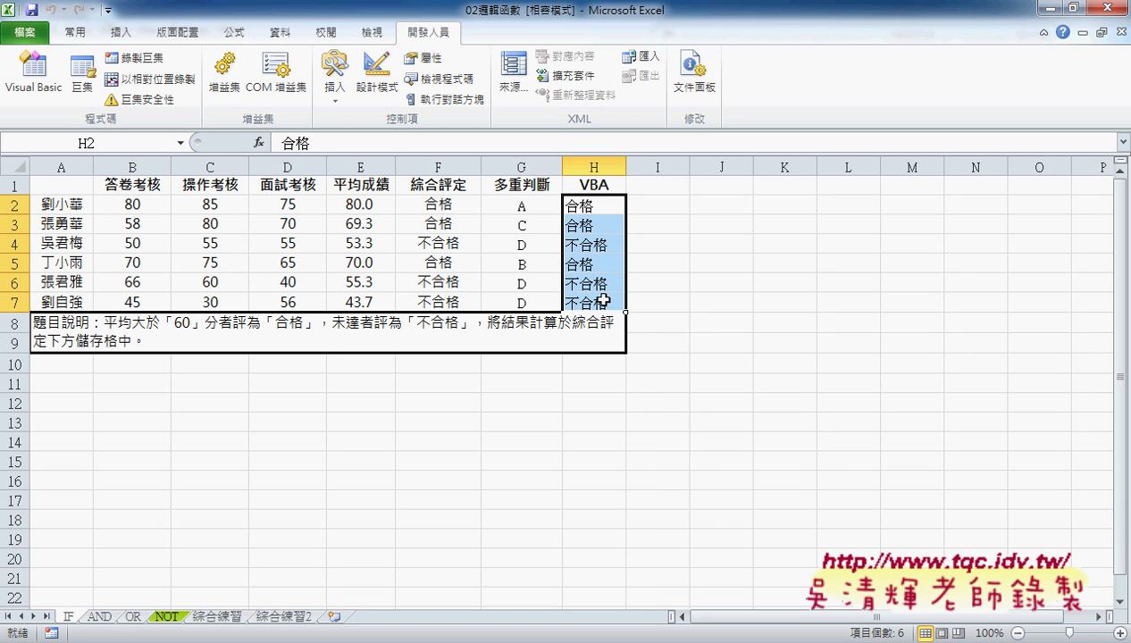
- Clear H2:H7 and insert the user-defined =成績函數(E2) in H2
{"action": "key", "text": "Delete"}
{"action": "left_click", "coordinate": [594, 204]}
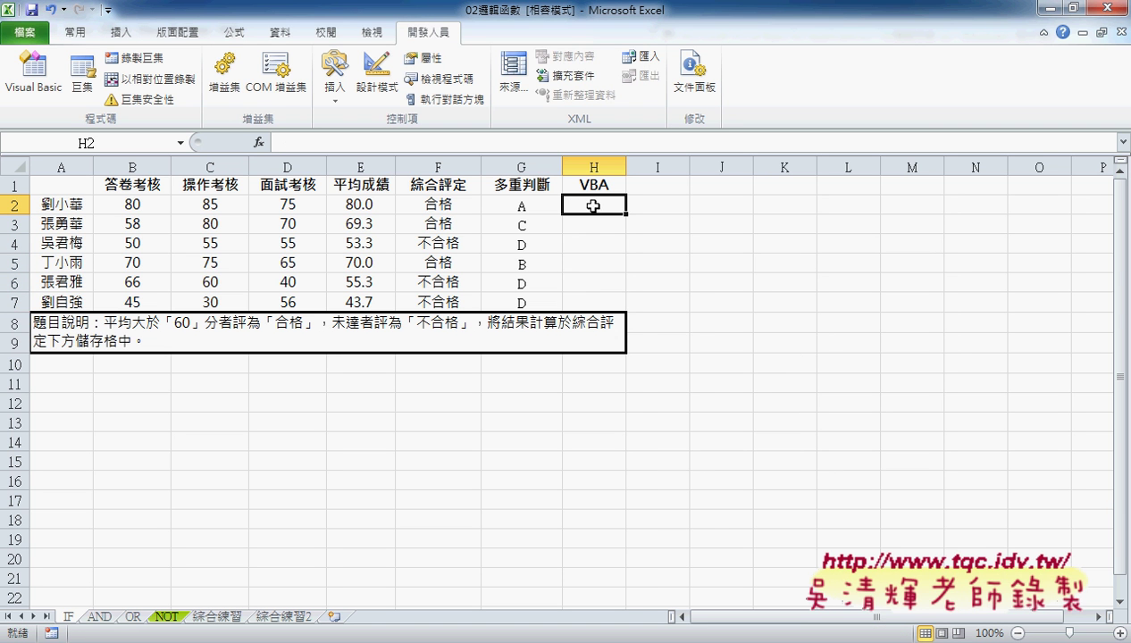
{"action": "left_click", "coordinate": [259, 143]}
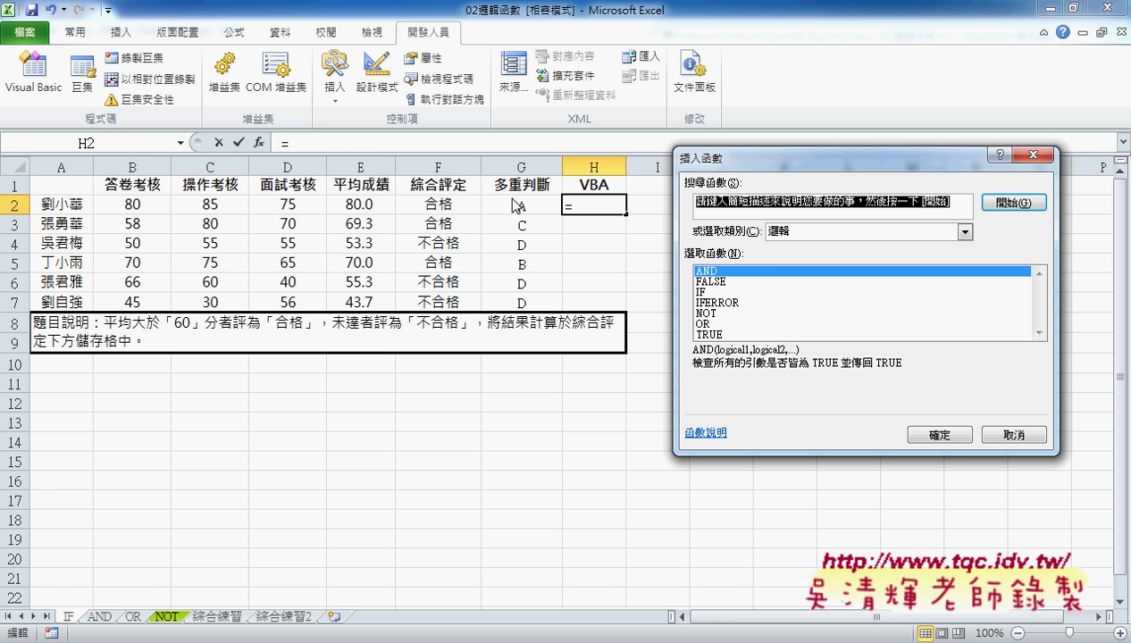
{"action": "left_click", "coordinate": [804, 232]}
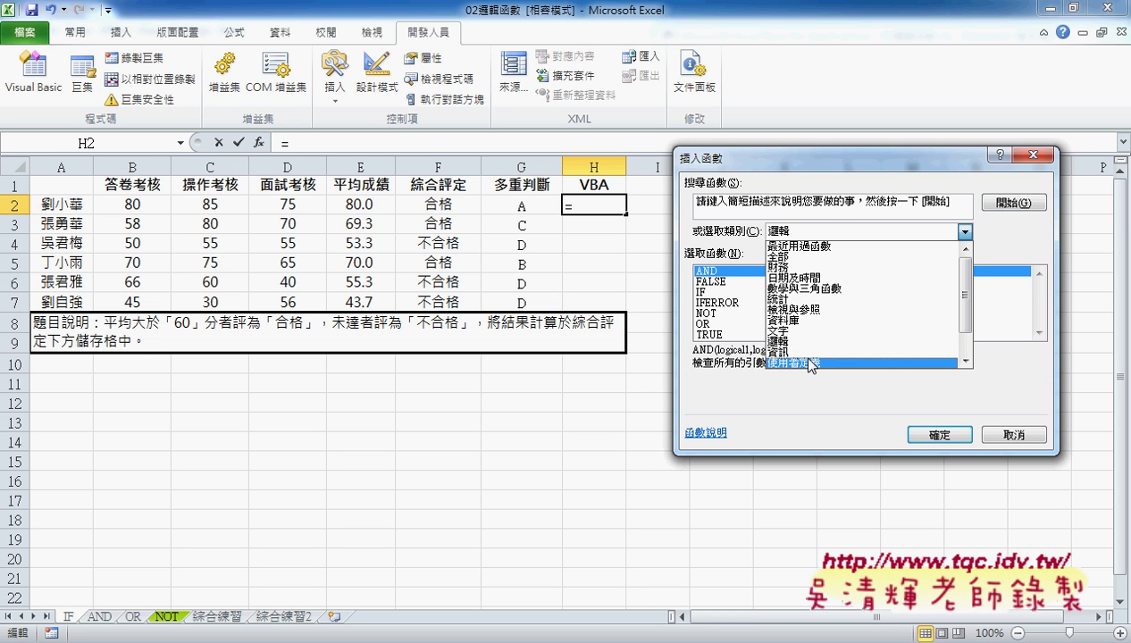
{"action": "left_click", "coordinate": [804, 362]}
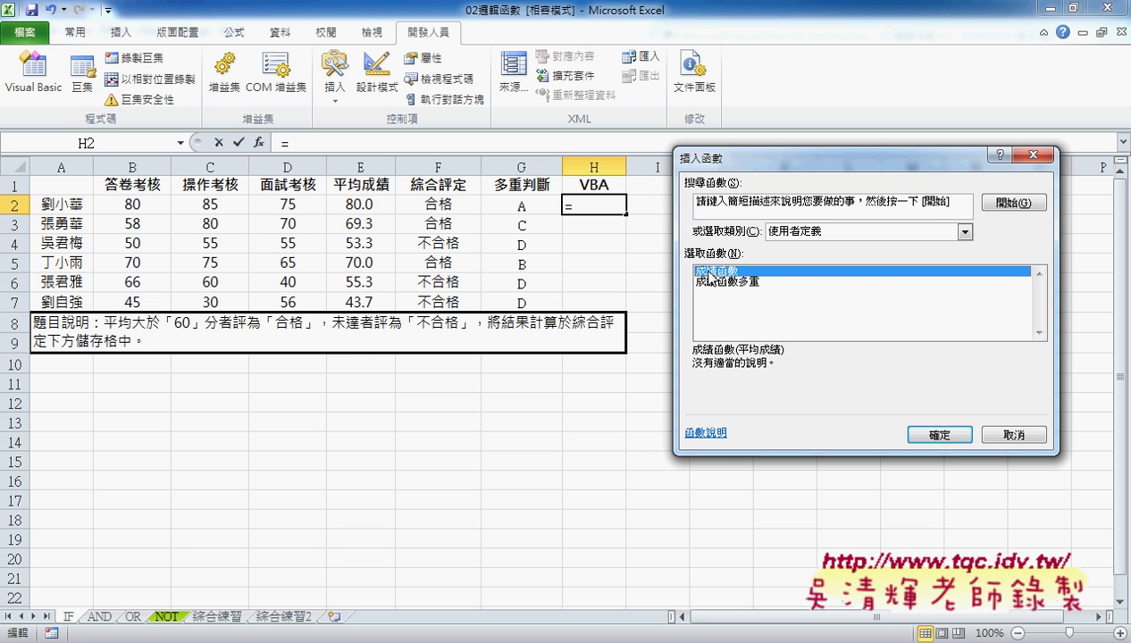
{"action": "left_click", "coordinate": [934, 433]}
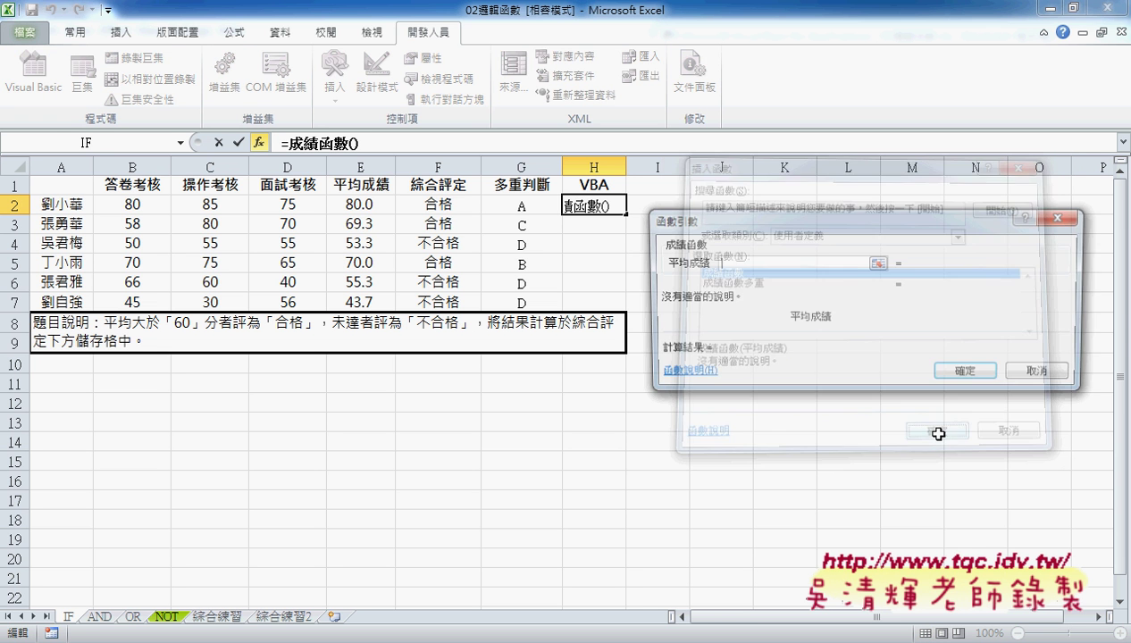
{"action": "left_click", "coordinate": [365, 207]}
{"action": "left_click", "coordinate": [969, 374]}
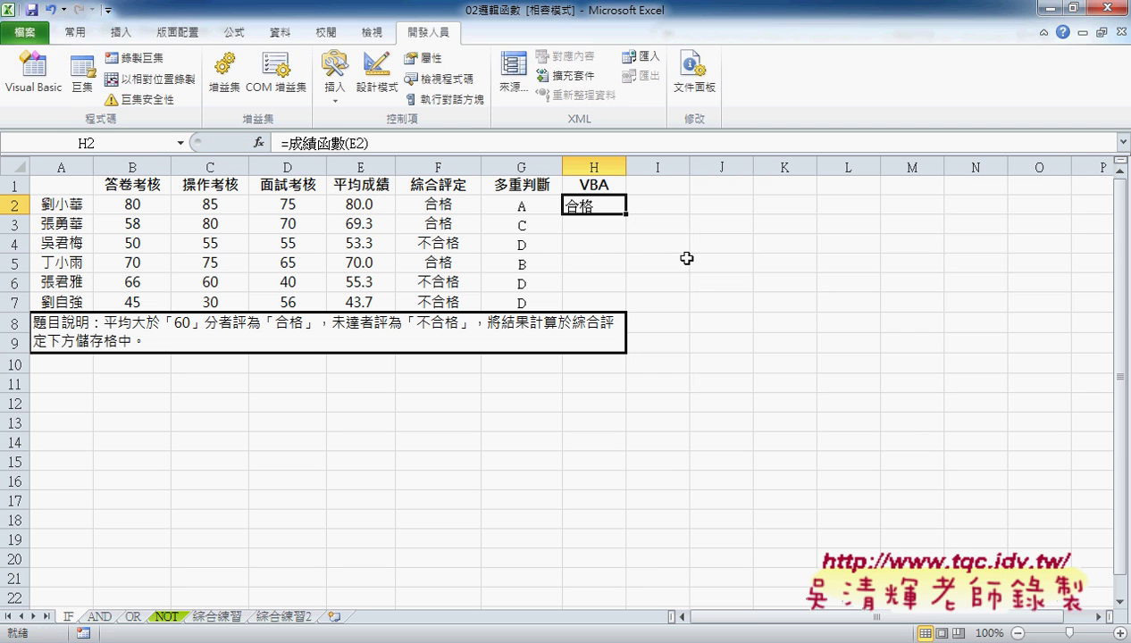
- Fill the 成績函數 formula down from H2 to H7, leaving H2 selected
{"action": "left_click_drag", "start_coordinate": [626, 214], "coordinate": [623, 304]}
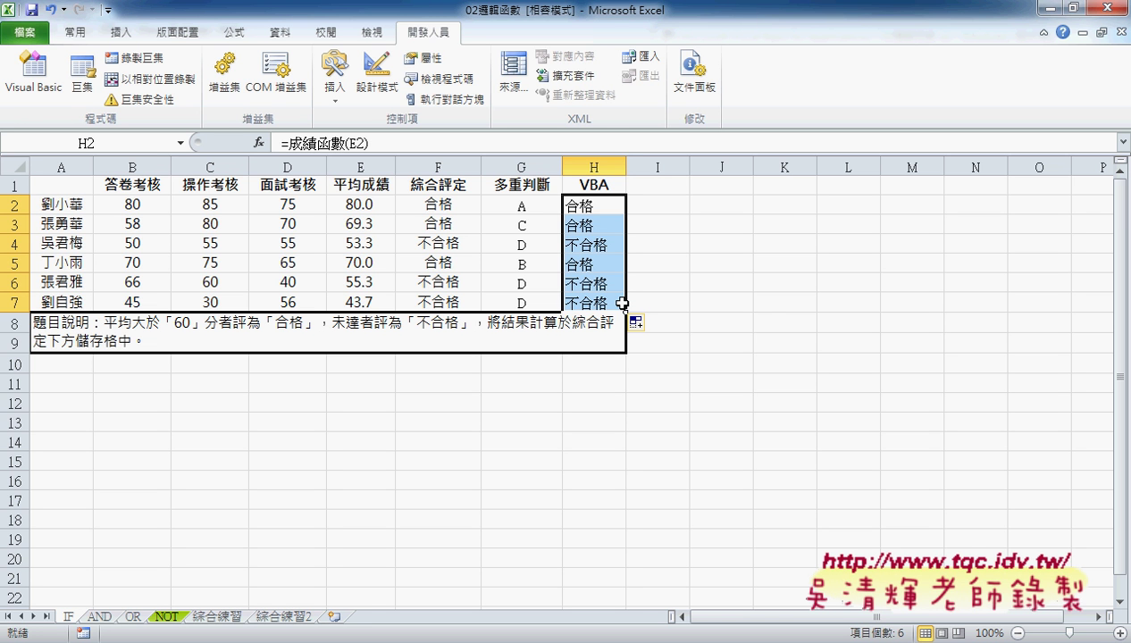
{"action": "left_click", "coordinate": [599, 208]}
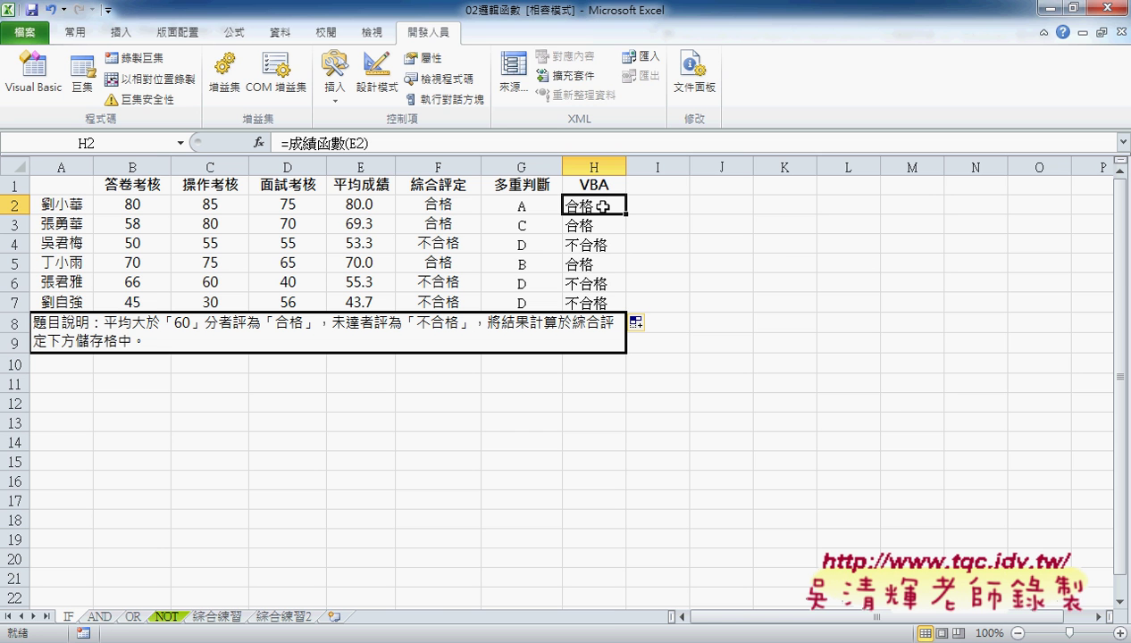
{"action": "left_click", "coordinate": [406, 640]}
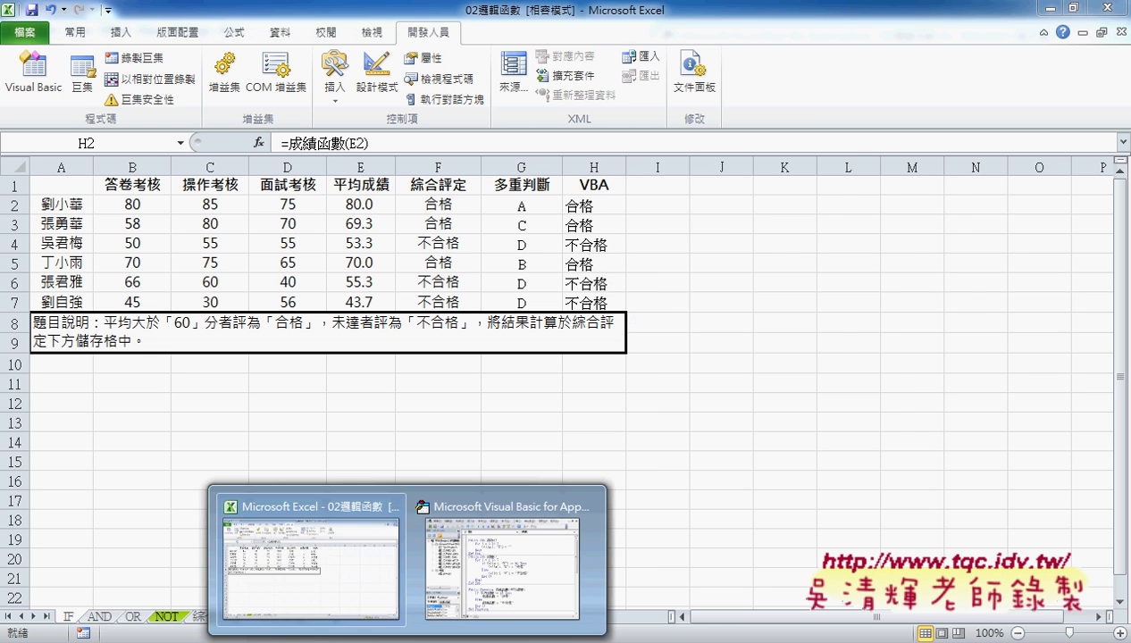
- Bring the Module1 code window forward with the cursor in the Sub 成績 header
{"action": "left_click", "coordinate": [503, 573]}
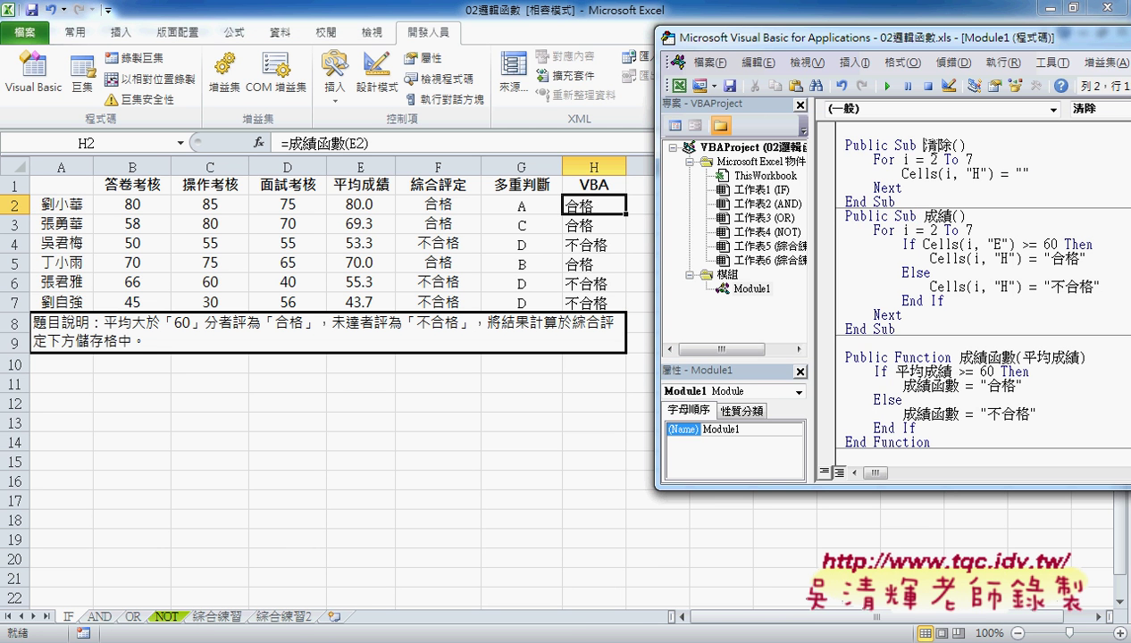
{"action": "left_click", "coordinate": [928, 214]}
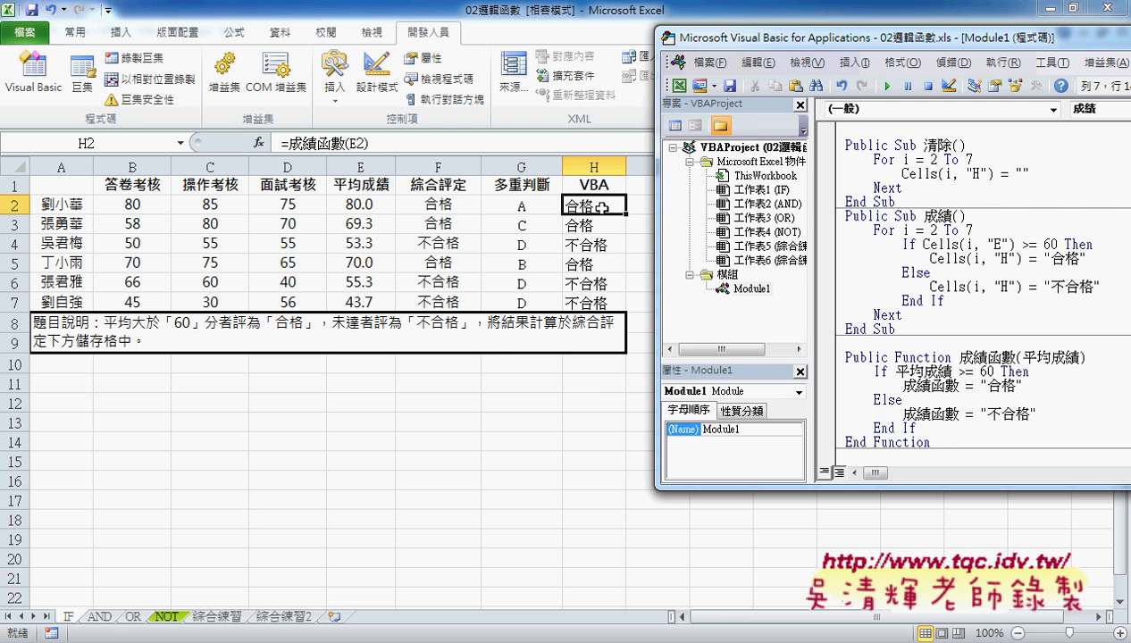
- Move the editor left and scroll Module1 to the 成績函數 function code
{"action": "left_click_drag", "start_coordinate": [789, 40], "coordinate": [489, 58]}
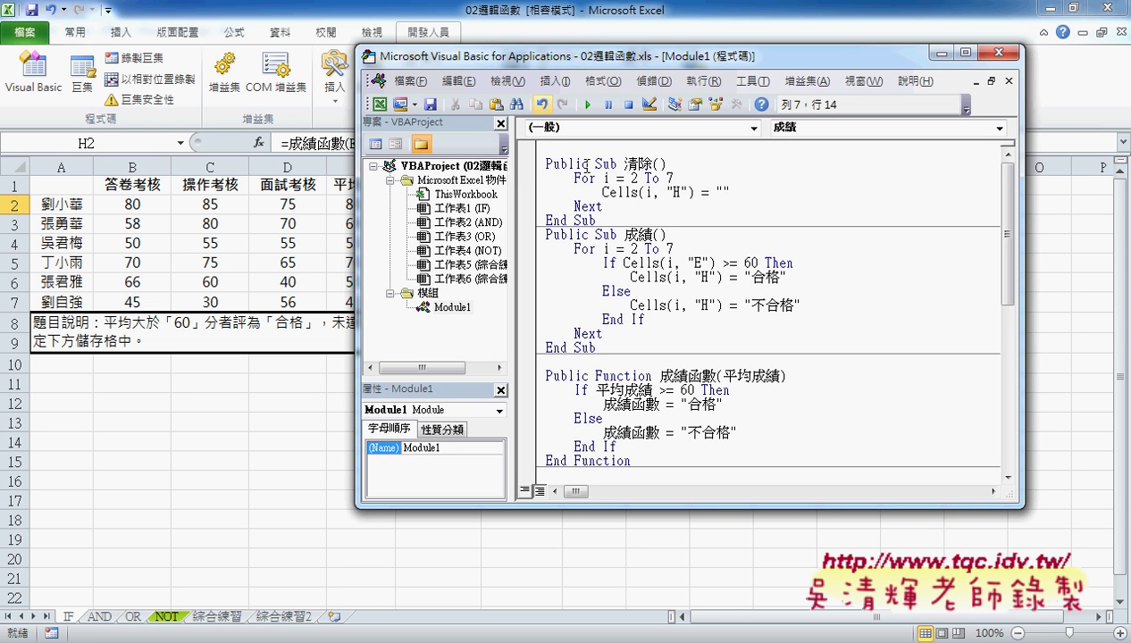
{"action": "scroll", "coordinate": [696, 255], "scroll_direction": "down", "scroll_amount": 1}
{"action": "left_click", "coordinate": [761, 334]}
{"action": "scroll", "coordinate": [762, 334], "scroll_direction": "down", "scroll_amount": 3}
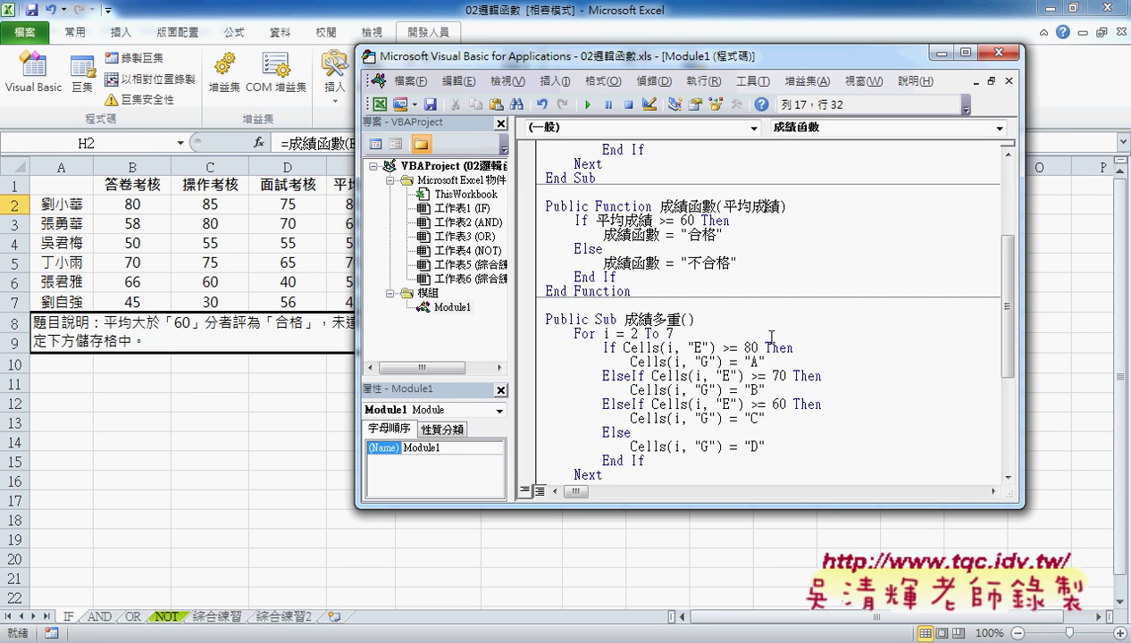
{"action": "scroll", "coordinate": [771, 336], "scroll_direction": "down", "scroll_amount": 1}
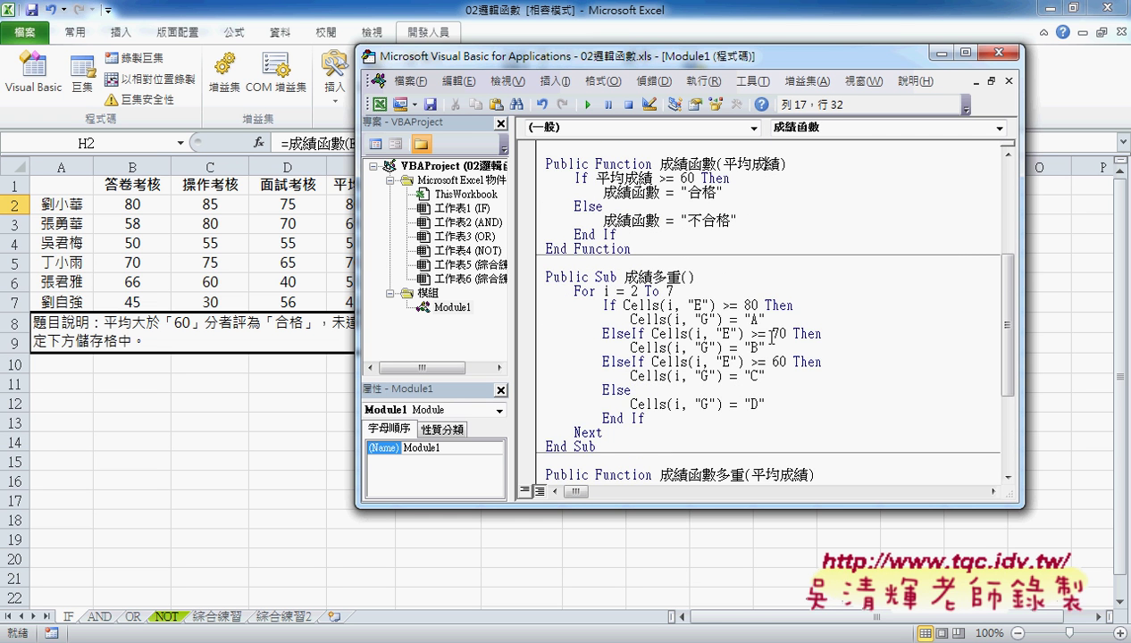
{"action": "scroll", "coordinate": [809, 334], "scroll_direction": "down", "scroll_amount": 2}
{"action": "scroll", "coordinate": [809, 334], "scroll_direction": "up", "scroll_amount": 3}
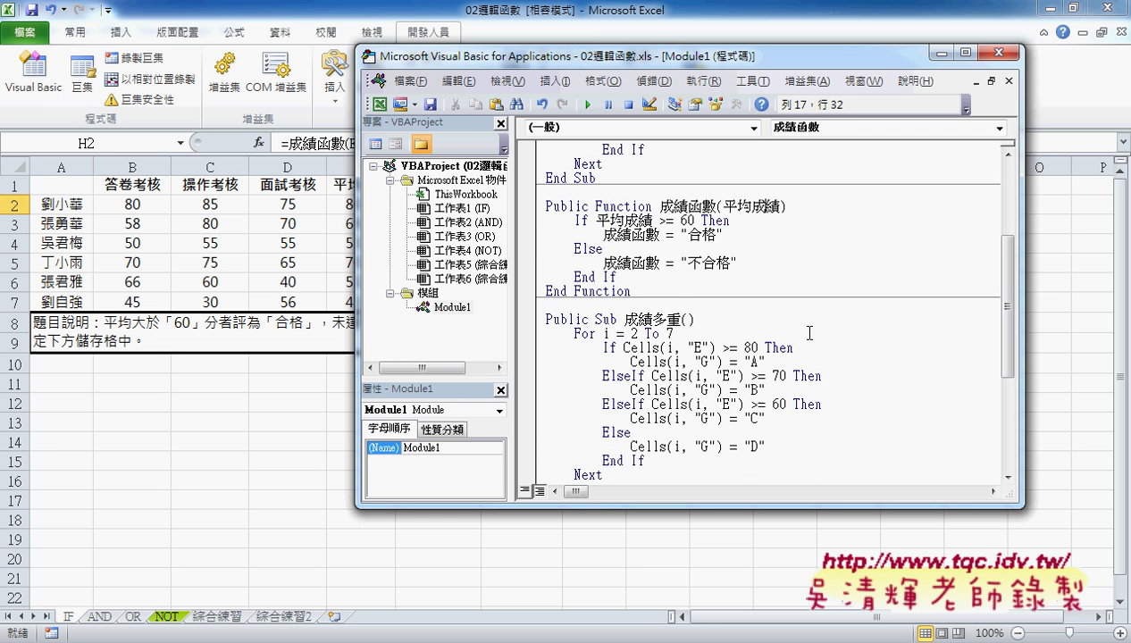
{"action": "scroll", "coordinate": [809, 334], "scroll_direction": "up", "scroll_amount": 4}
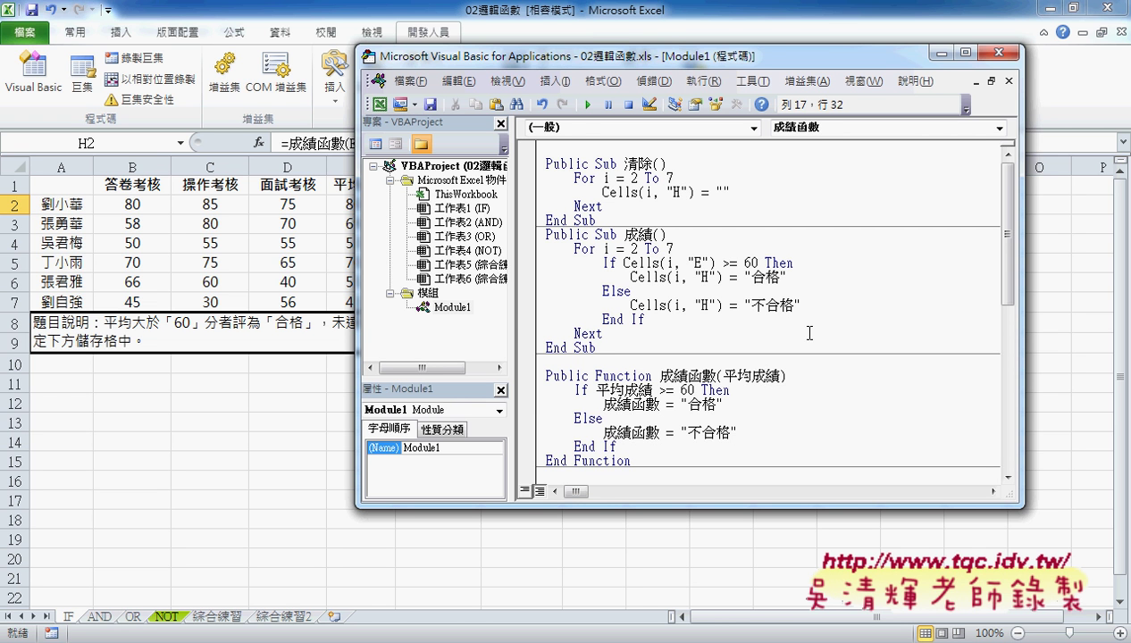
- Resize the editor and its panes so worksheet column H shows beside the code
{"action": "left_click_drag", "start_coordinate": [512, 305], "coordinate": [539, 305]}
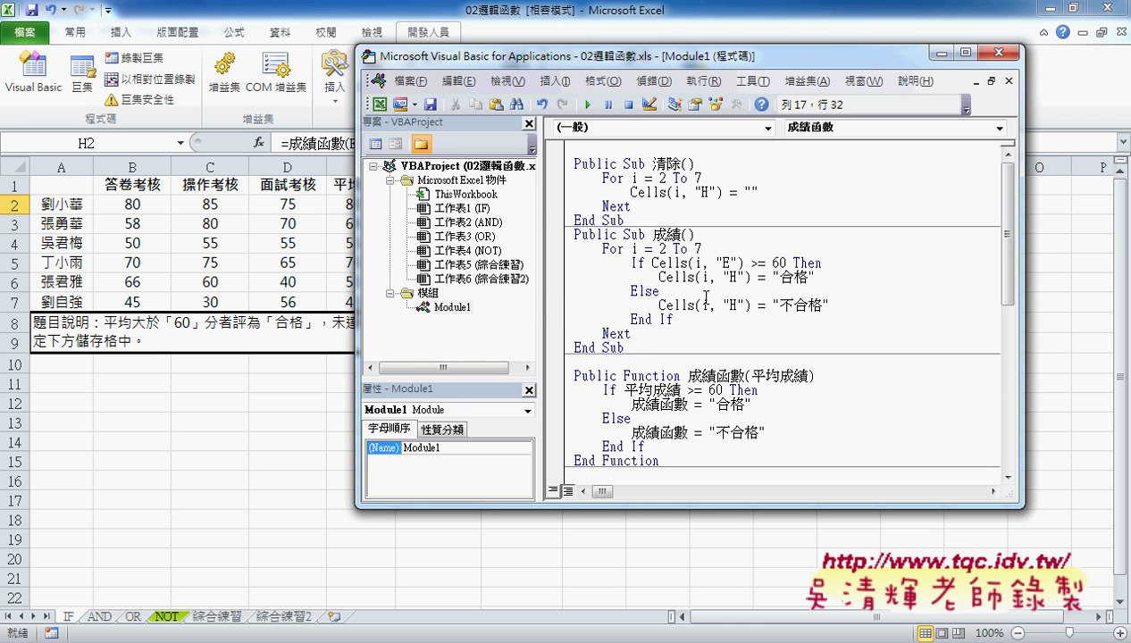
{"action": "left_click_drag", "start_coordinate": [357, 186], "coordinate": [507, 186]}
{"action": "left_click_drag", "start_coordinate": [690, 64], "coordinate": [783, 50]}
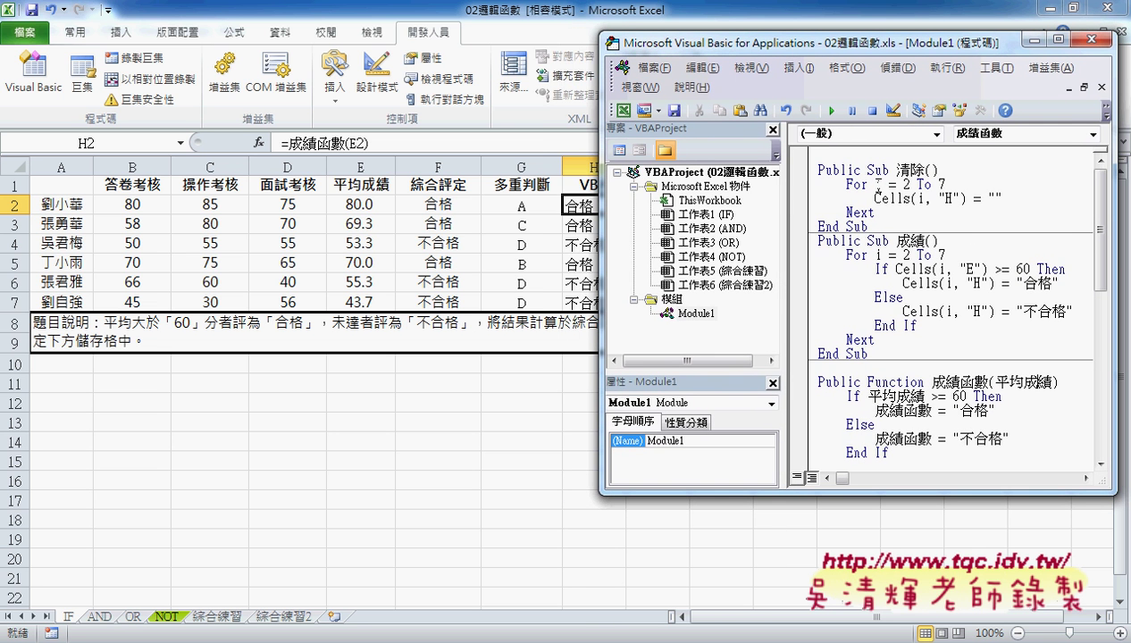
{"action": "left_click_drag", "start_coordinate": [784, 211], "coordinate": [765, 211]}
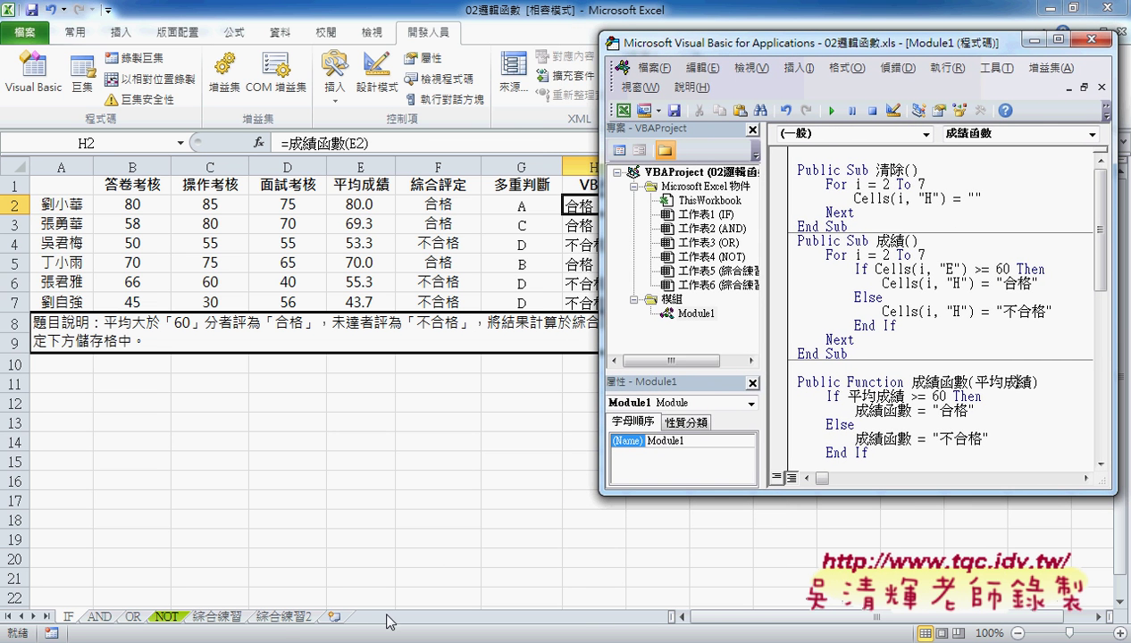
- Review the VBA code in the index.html notes, then open the 東吳EXCEL VBA forum thread
{"action": "key", "text": "alt+Tab"}
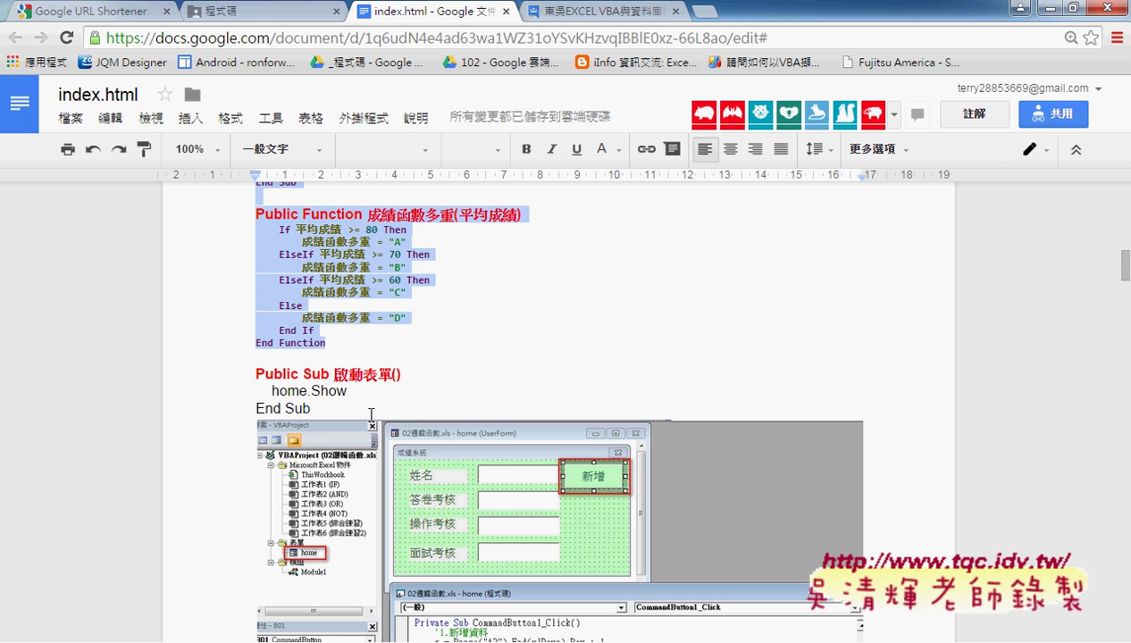
{"action": "scroll", "coordinate": [370, 413], "scroll_direction": "down", "scroll_amount": 1}
{"action": "scroll", "coordinate": [866, 404], "scroll_direction": "down", "scroll_amount": 1}
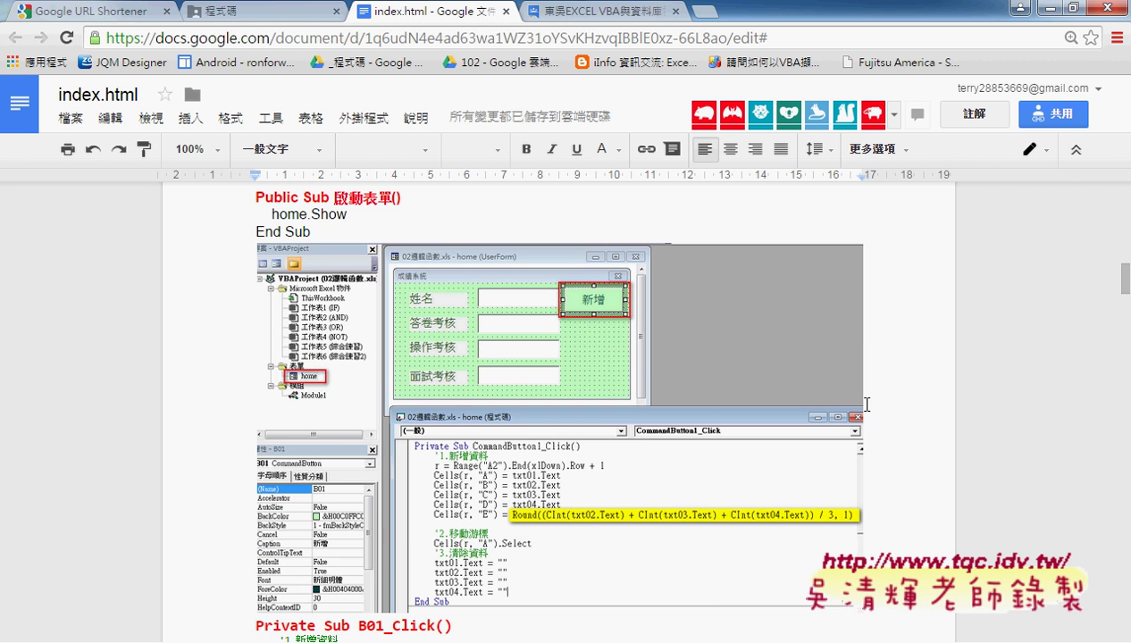
{"action": "scroll", "coordinate": [865, 404], "scroll_direction": "up", "scroll_amount": 3}
{"action": "scroll", "coordinate": [865, 403], "scroll_direction": "up", "scroll_amount": 1}
{"action": "scroll", "coordinate": [865, 403], "scroll_direction": "up", "scroll_amount": 3}
{"action": "scroll", "coordinate": [722, 391], "scroll_direction": "up", "scroll_amount": 3}
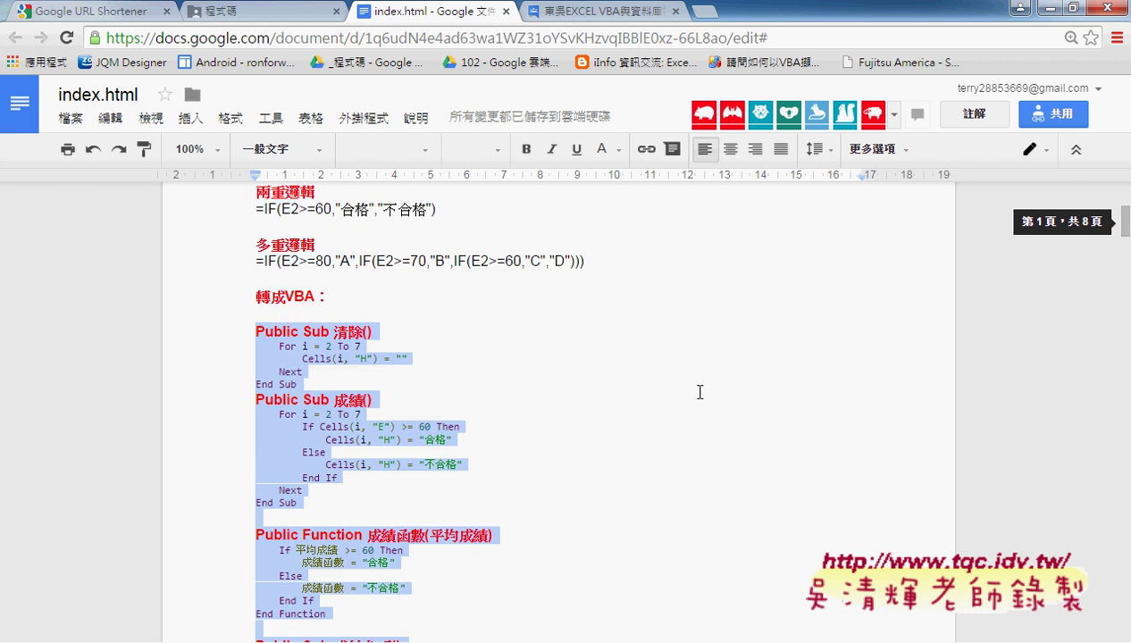
{"action": "scroll", "coordinate": [699, 392], "scroll_direction": "up", "scroll_amount": 3}
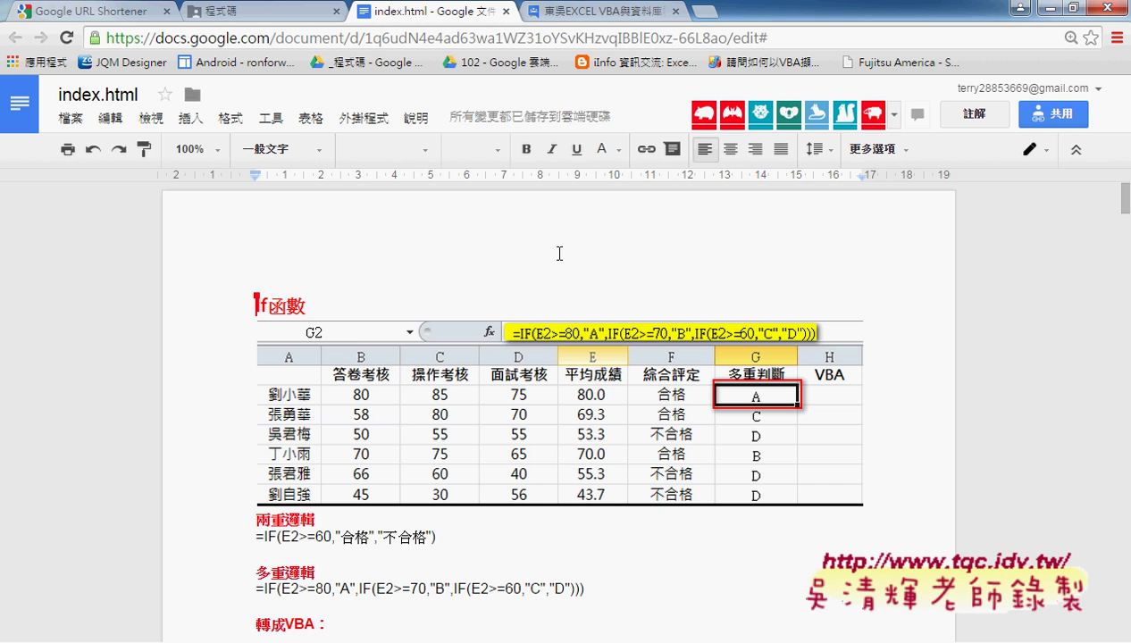
{"action": "left_click", "coordinate": [611, 19]}
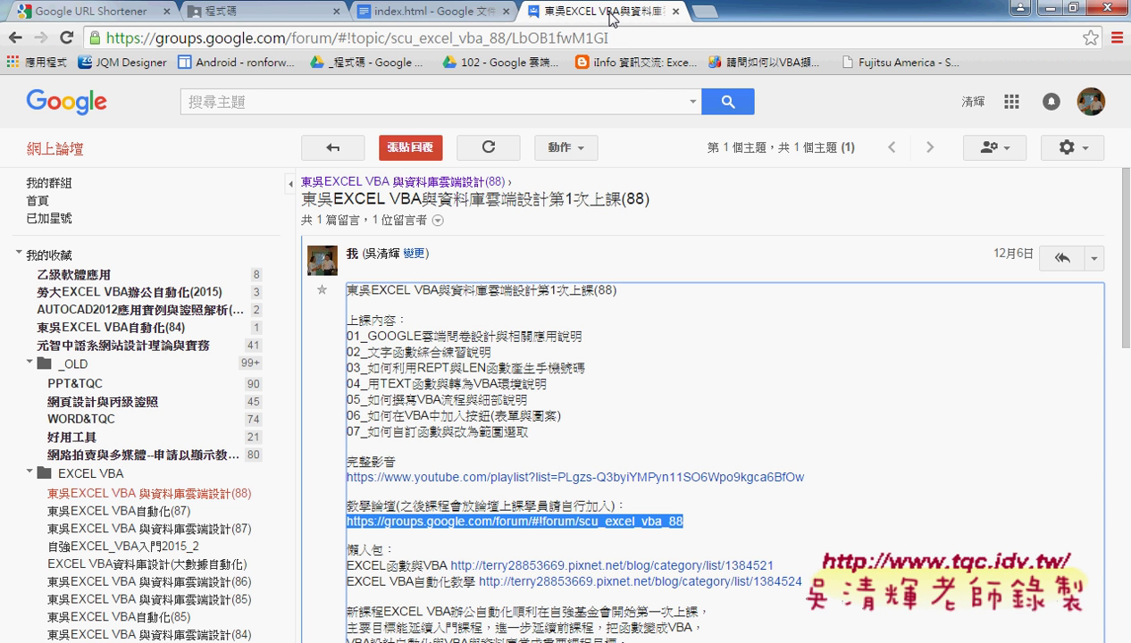
- Leave the forum post and go back to the index.html notes showing 成績多重 code
{"action": "left_click", "coordinate": [799, 432]}
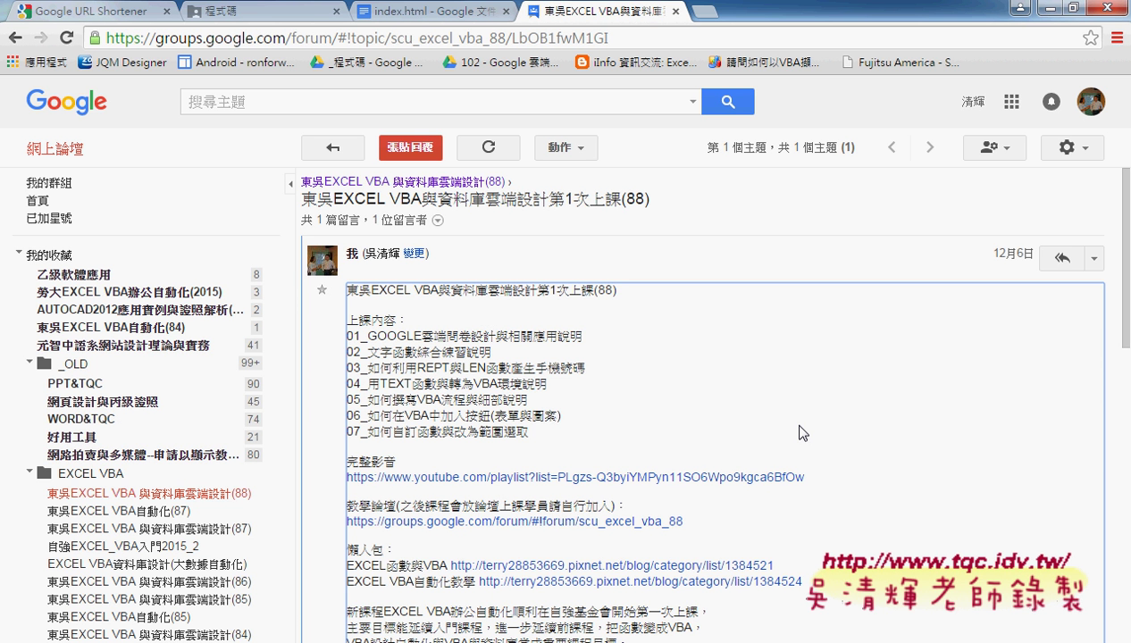
{"action": "left_click", "coordinate": [417, 13]}
{"action": "scroll", "coordinate": [494, 322], "scroll_direction": "down", "scroll_amount": 5}
{"action": "scroll", "coordinate": [495, 322], "scroll_direction": "down", "scroll_amount": 3}
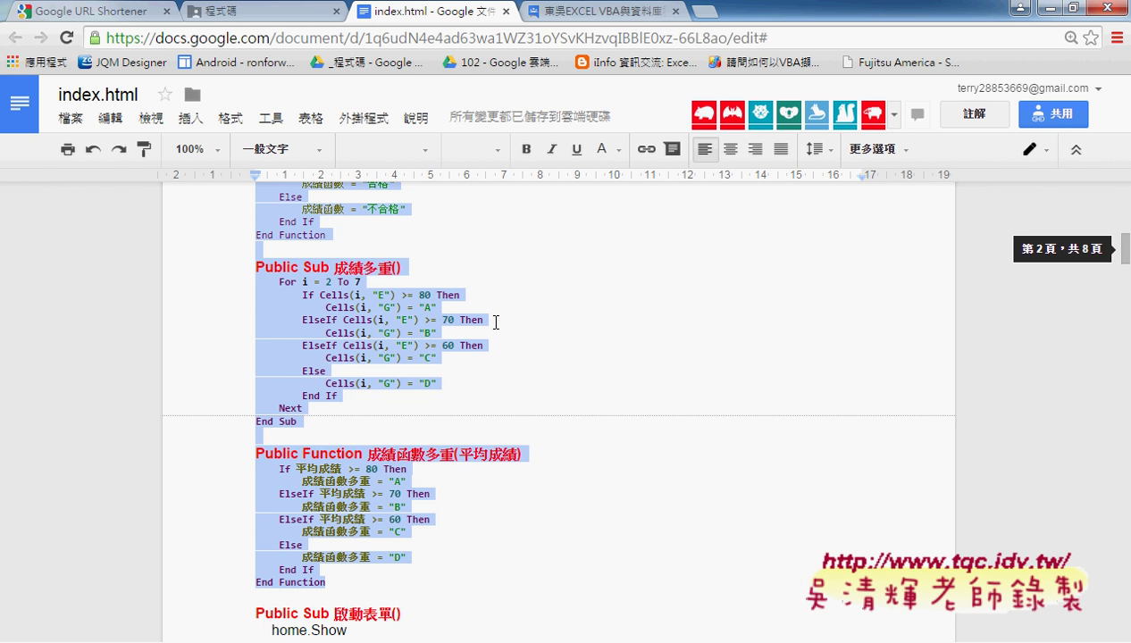
{"action": "scroll", "coordinate": [496, 323], "scroll_direction": "down", "scroll_amount": 2}
{"action": "scroll", "coordinate": [495, 322], "scroll_direction": "down", "scroll_amount": 1}
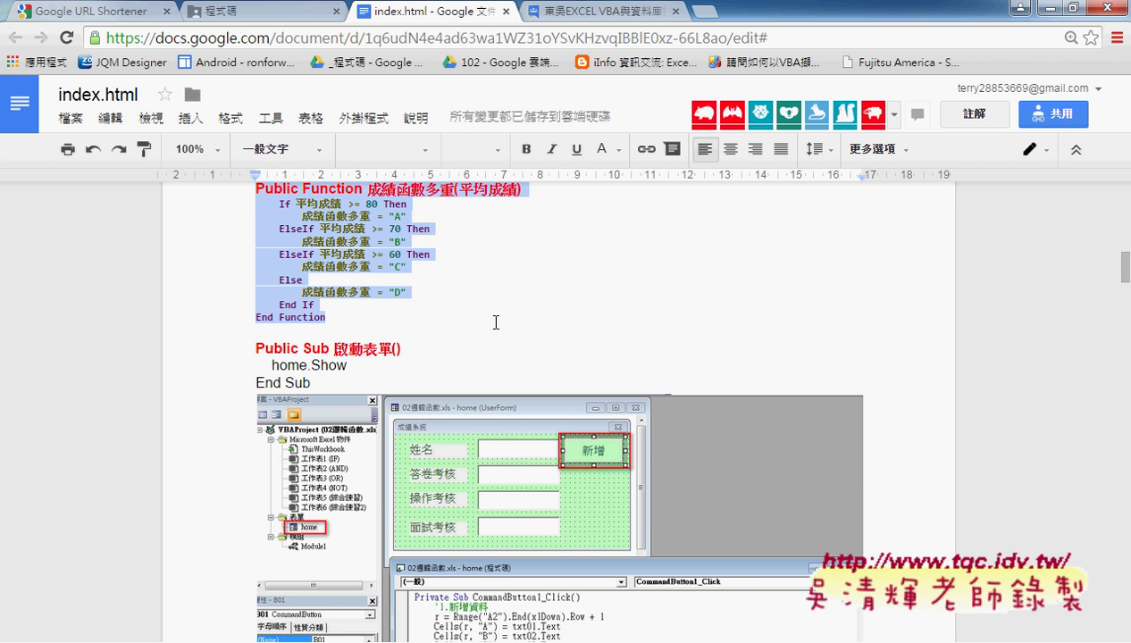
{"action": "scroll", "coordinate": [495, 321], "scroll_direction": "down", "scroll_amount": 2}
{"action": "scroll", "coordinate": [494, 321], "scroll_direction": "down", "scroll_amount": 1}
{"action": "scroll", "coordinate": [494, 321], "scroll_direction": "up", "scroll_amount": 1}
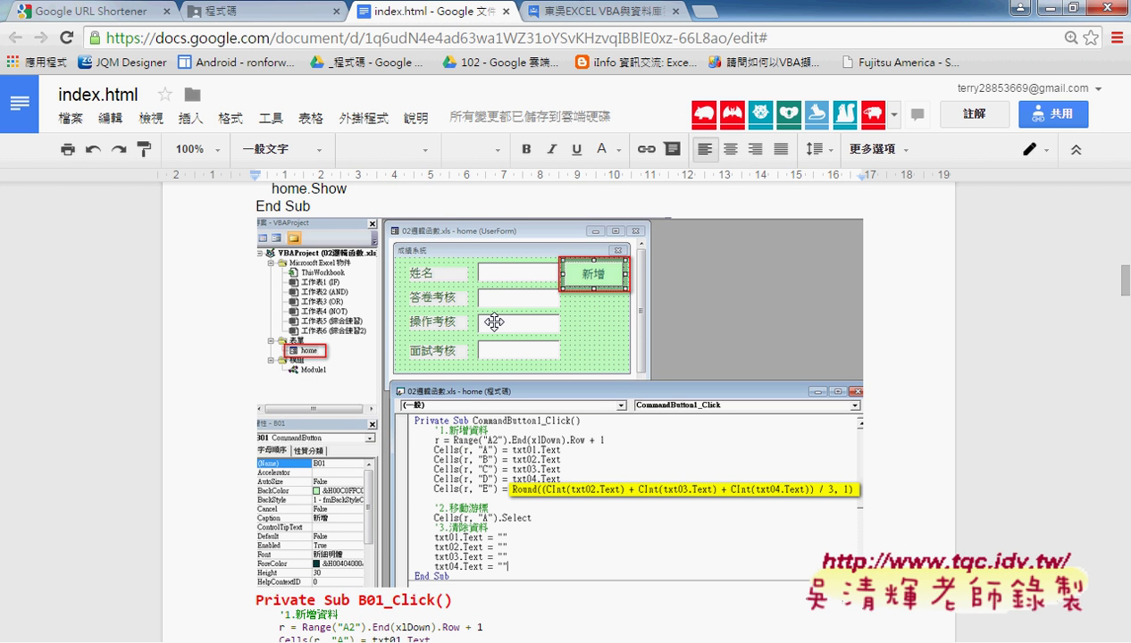
{"action": "scroll", "coordinate": [494, 322], "scroll_direction": "down", "scroll_amount": 4}
{"action": "scroll", "coordinate": [495, 321], "scroll_direction": "down", "scroll_amount": 3}
{"action": "scroll", "coordinate": [496, 322], "scroll_direction": "down", "scroll_amount": 2}
{"action": "scroll", "coordinate": [496, 323], "scroll_direction": "down", "scroll_amount": 2}
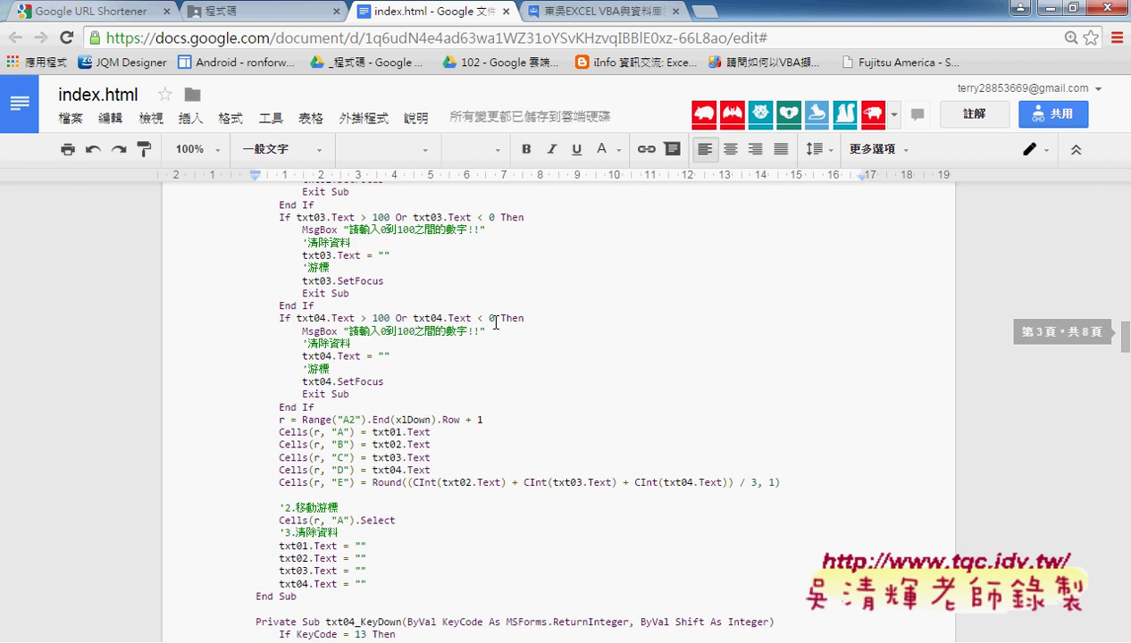
{"action": "scroll", "coordinate": [496, 322], "scroll_direction": "down", "scroll_amount": 3}
{"action": "scroll", "coordinate": [496, 322], "scroll_direction": "down", "scroll_amount": 2}
{"action": "scroll", "coordinate": [495, 323], "scroll_direction": "down", "scroll_amount": 4}
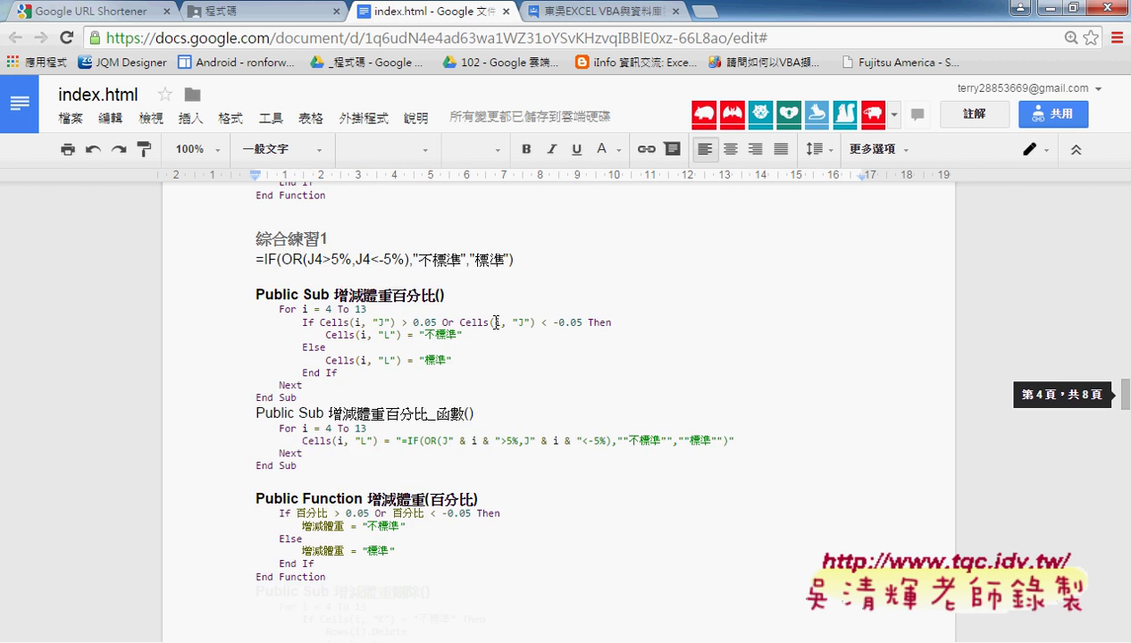
{"action": "scroll", "coordinate": [496, 323], "scroll_direction": "up", "scroll_amount": 1}
{"action": "scroll", "coordinate": [496, 322], "scroll_direction": "up", "scroll_amount": 3}
{"action": "scroll", "coordinate": [496, 322], "scroll_direction": "up", "scroll_amount": 3}
{"action": "scroll", "coordinate": [496, 323], "scroll_direction": "up", "scroll_amount": 3}
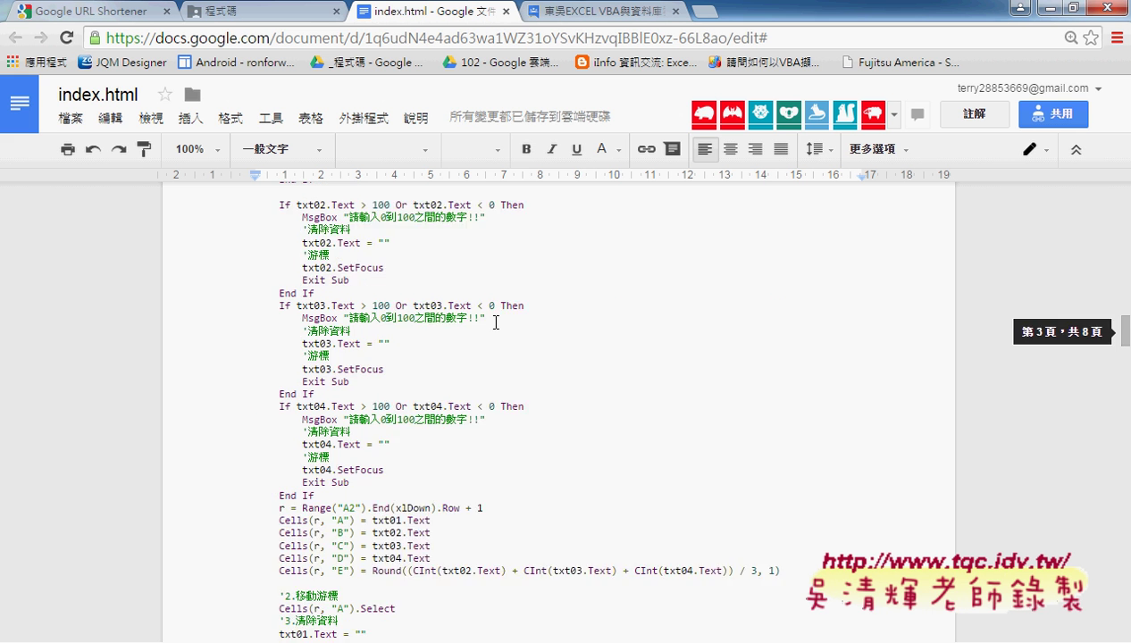
{"action": "scroll", "coordinate": [496, 323], "scroll_direction": "up", "scroll_amount": 2}
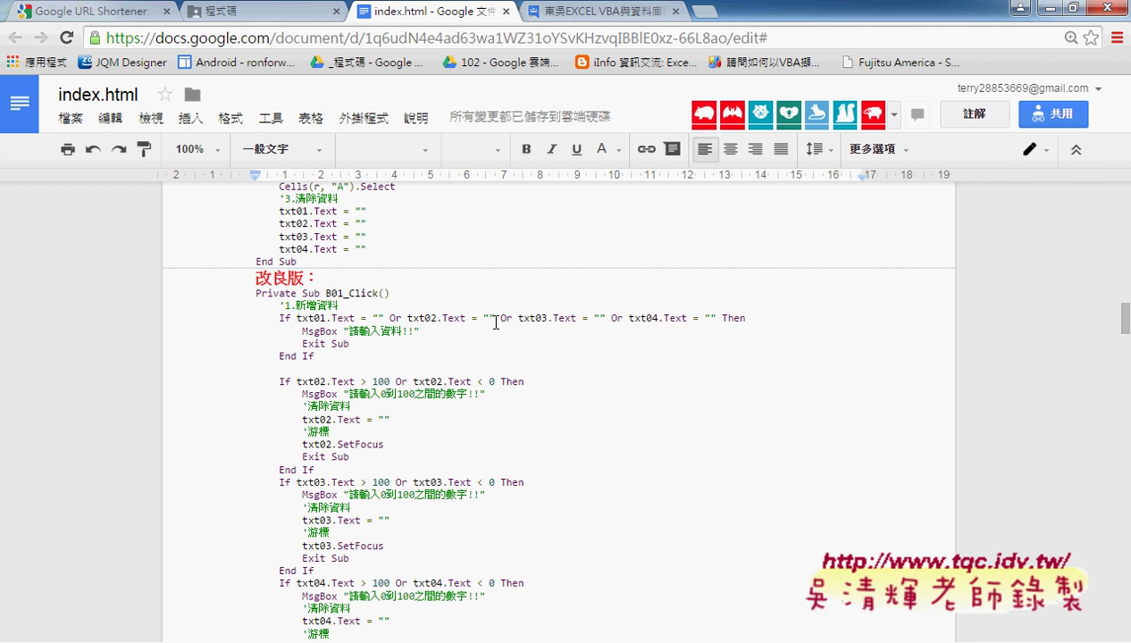
{"action": "scroll", "coordinate": [496, 322], "scroll_direction": "down", "scroll_amount": 4}
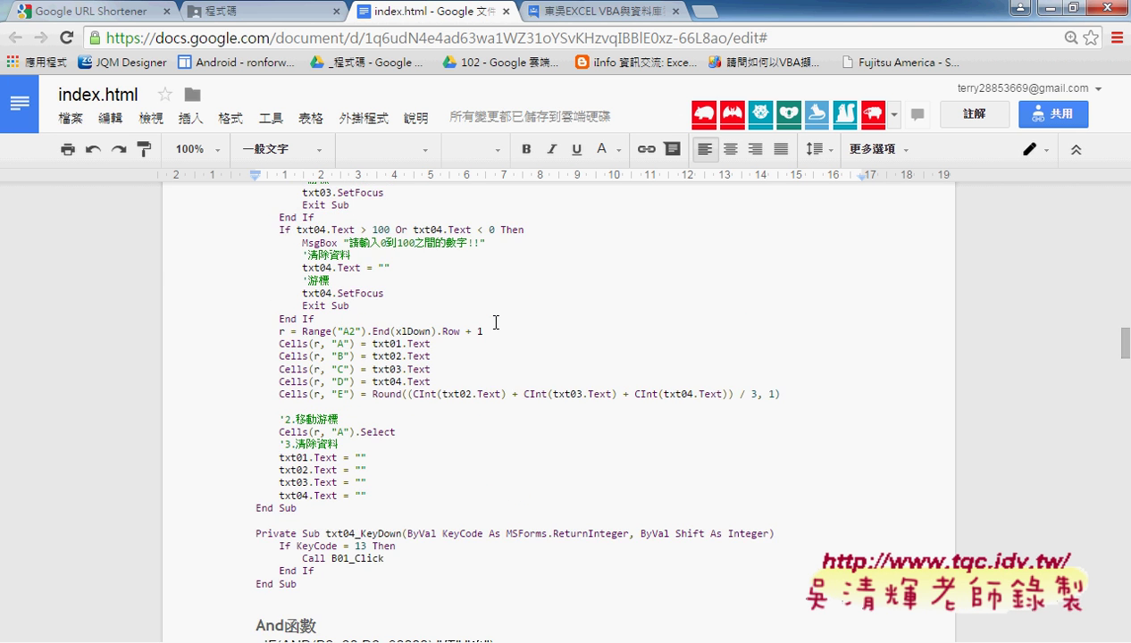
{"action": "scroll", "coordinate": [496, 322], "scroll_direction": "down", "scroll_amount": 3}
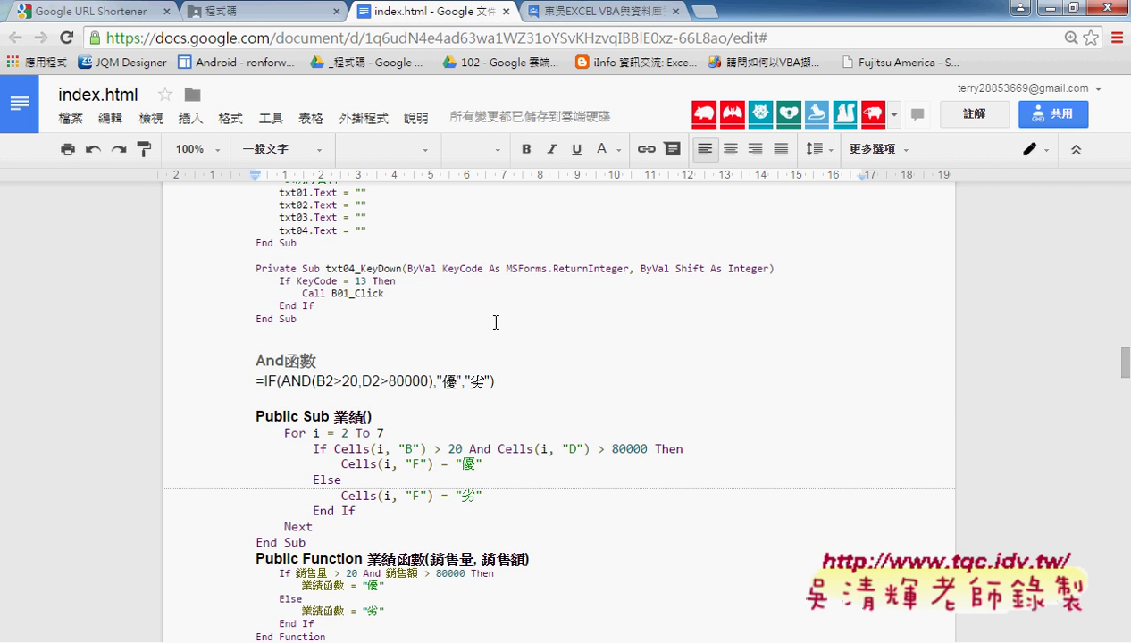
{"action": "scroll", "coordinate": [496, 322], "scroll_direction": "down", "scroll_amount": 3}
{"action": "scroll", "coordinate": [496, 323], "scroll_direction": "down", "scroll_amount": 2}
{"action": "scroll", "coordinate": [496, 322], "scroll_direction": "down", "scroll_amount": 2}
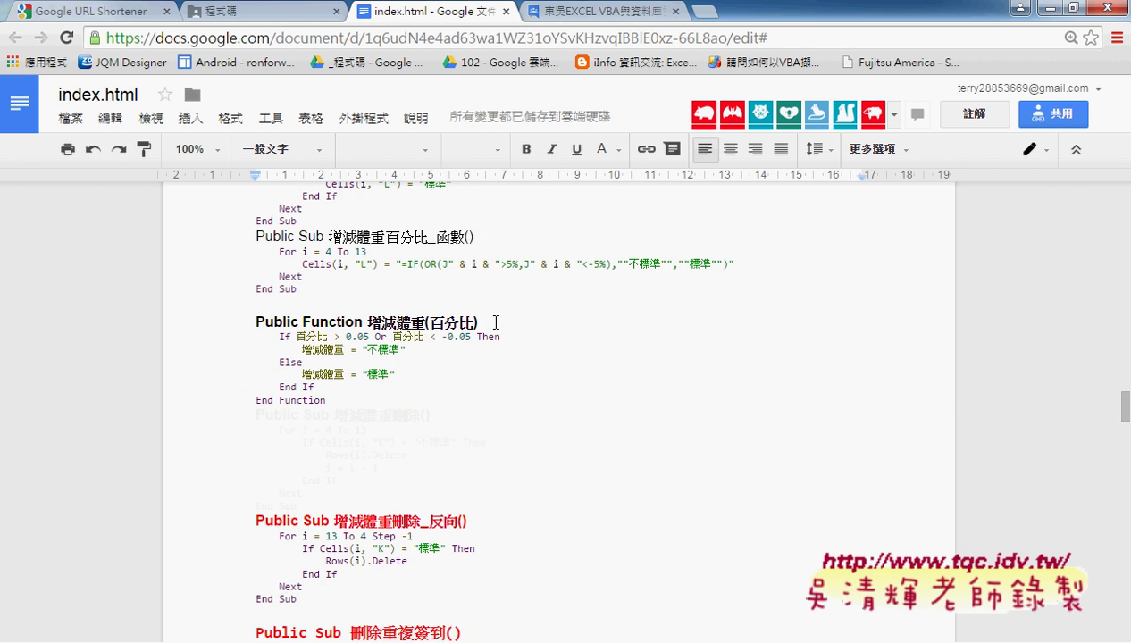
{"action": "scroll", "coordinate": [496, 323], "scroll_direction": "down", "scroll_amount": 1}
{"action": "left_click_drag", "start_coordinate": [329, 312], "coordinate": [338, 408]}
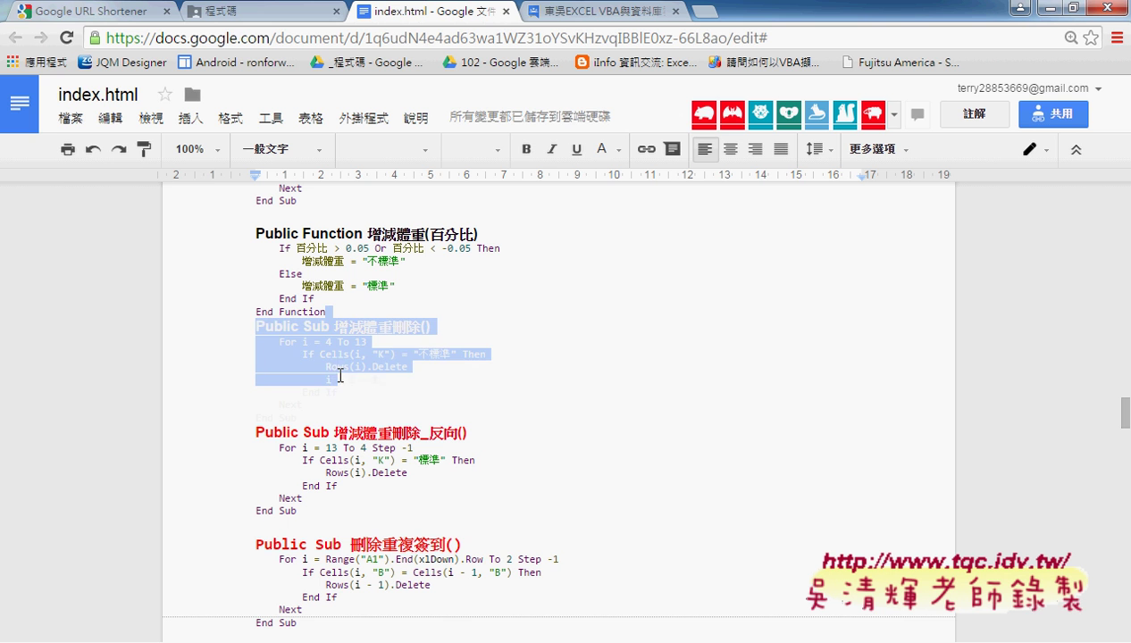
{"action": "left_click", "coordinate": [552, 402]}
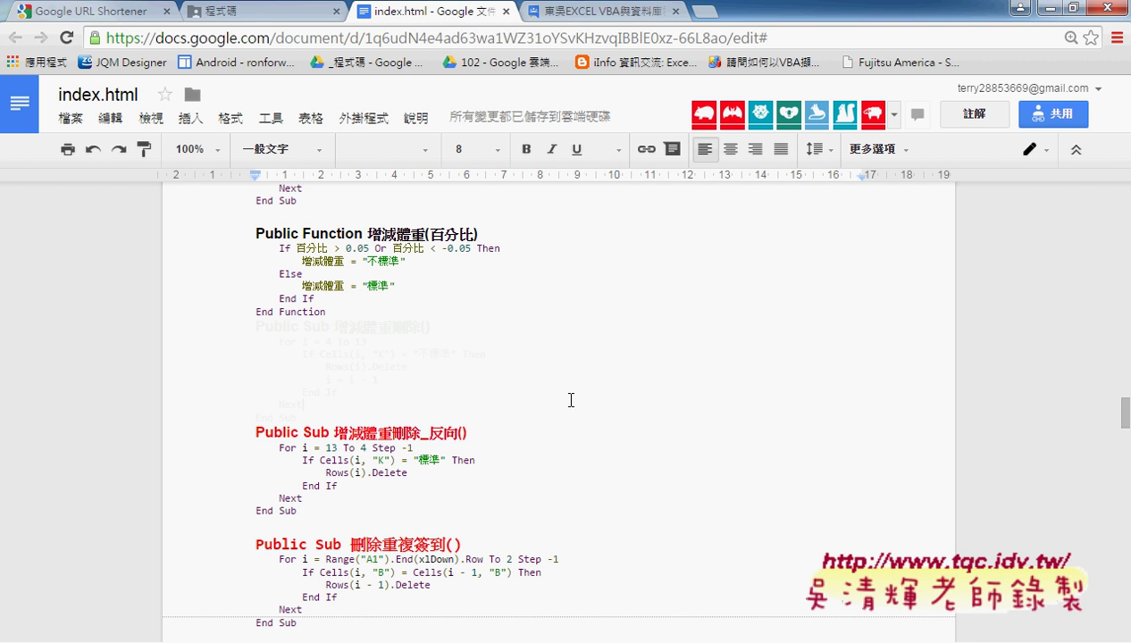